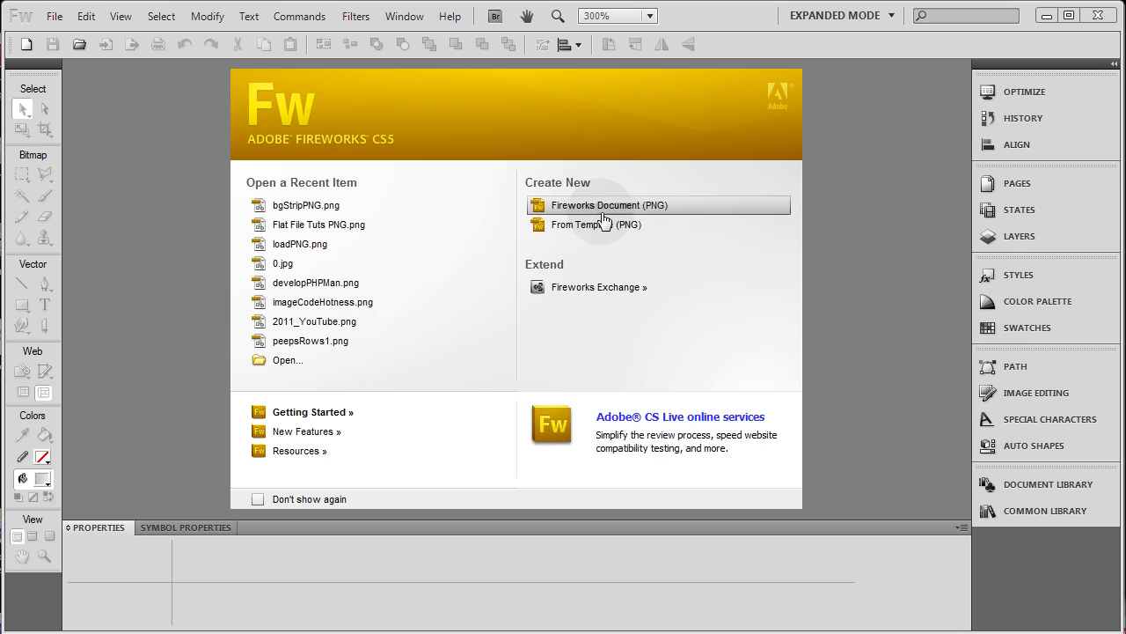
Create a new Fireworks document with a 400 × 500 px canvas
{"action": "left_click", "coordinate": [604, 203]}
{"action": "left_click", "coordinate": [519, 239]}
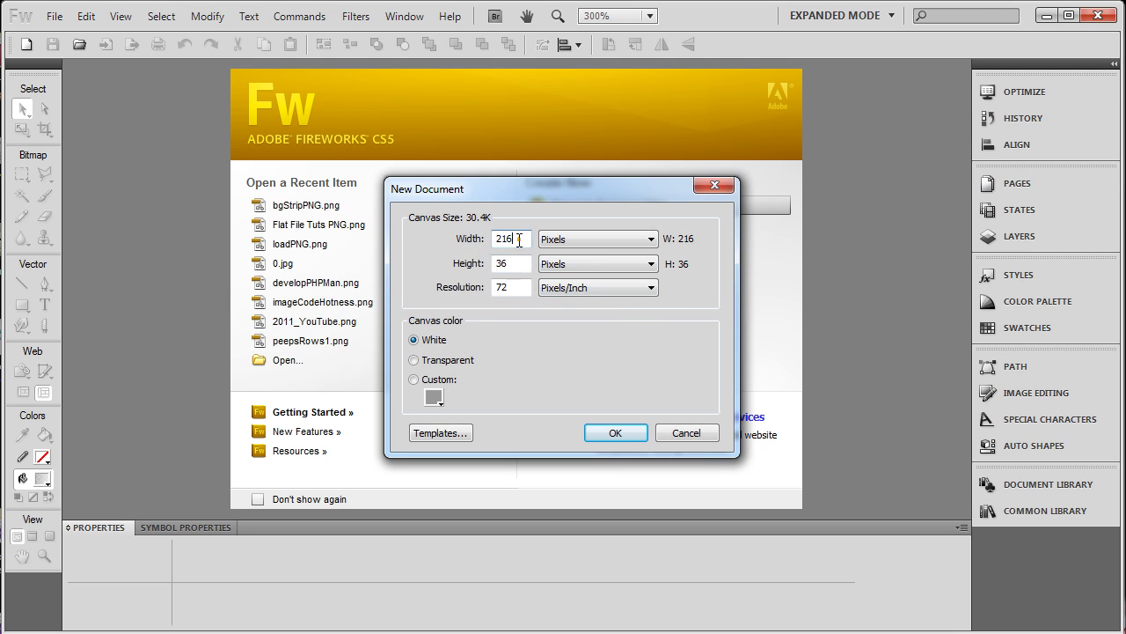
{"action": "type", "text": "400"}
{"action": "key", "text": "Tab"}
{"action": "left_click", "coordinate": [450, 271]}
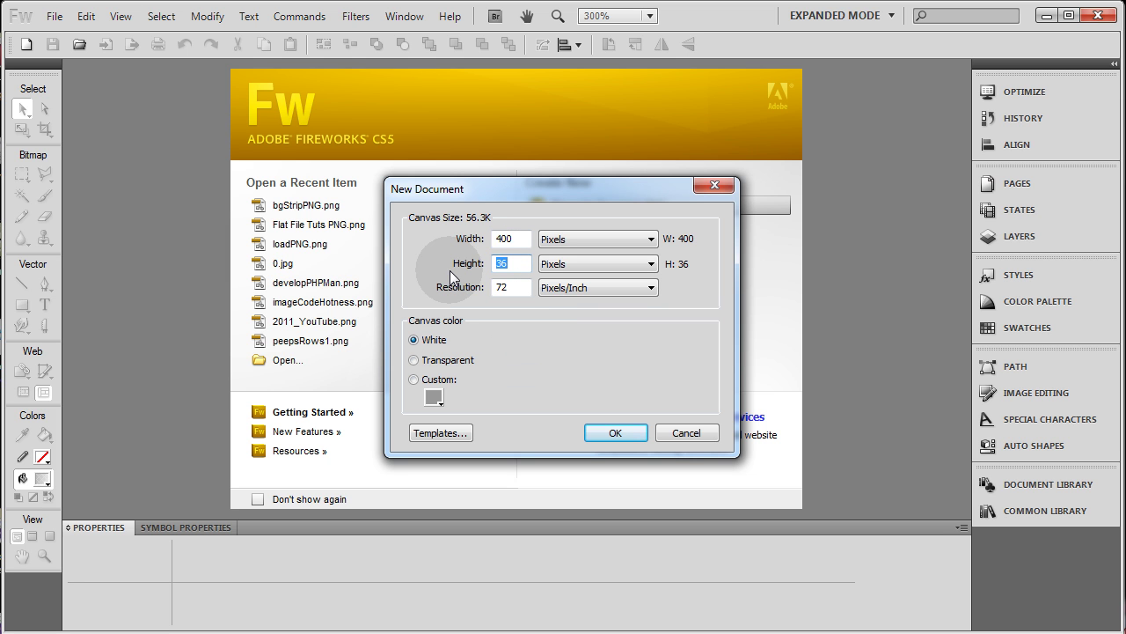
{"action": "type", "text": "500"}
{"action": "left_click", "coordinate": [615, 431]}
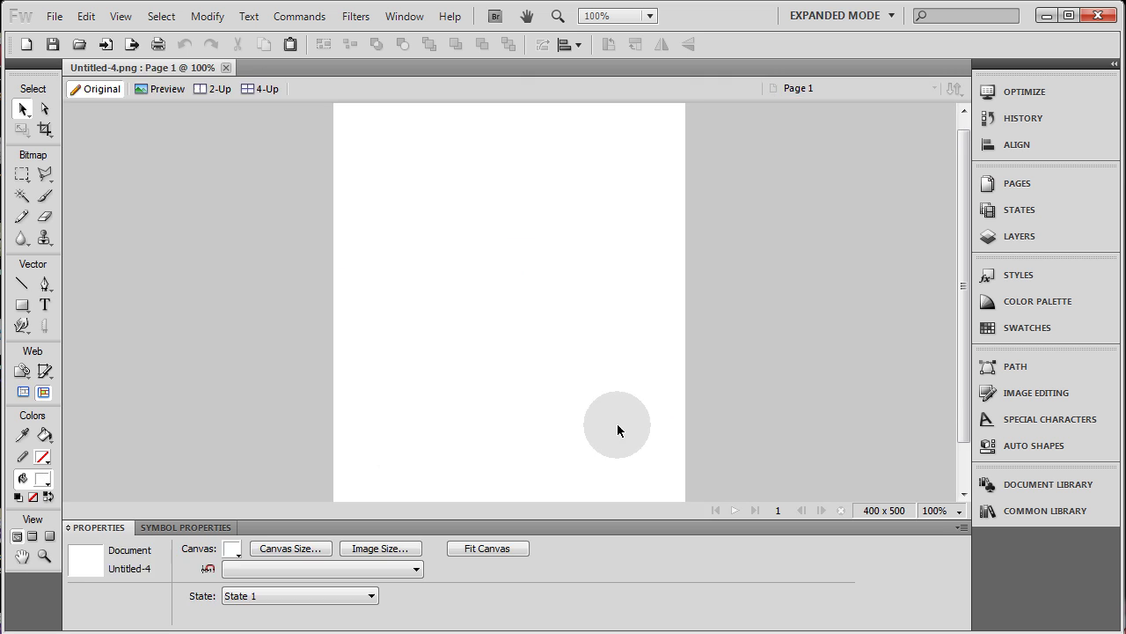
Draw a rectangle from the canvas top-left and stretch it taller to 349 × 482
{"action": "left_click", "coordinate": [23, 305]}
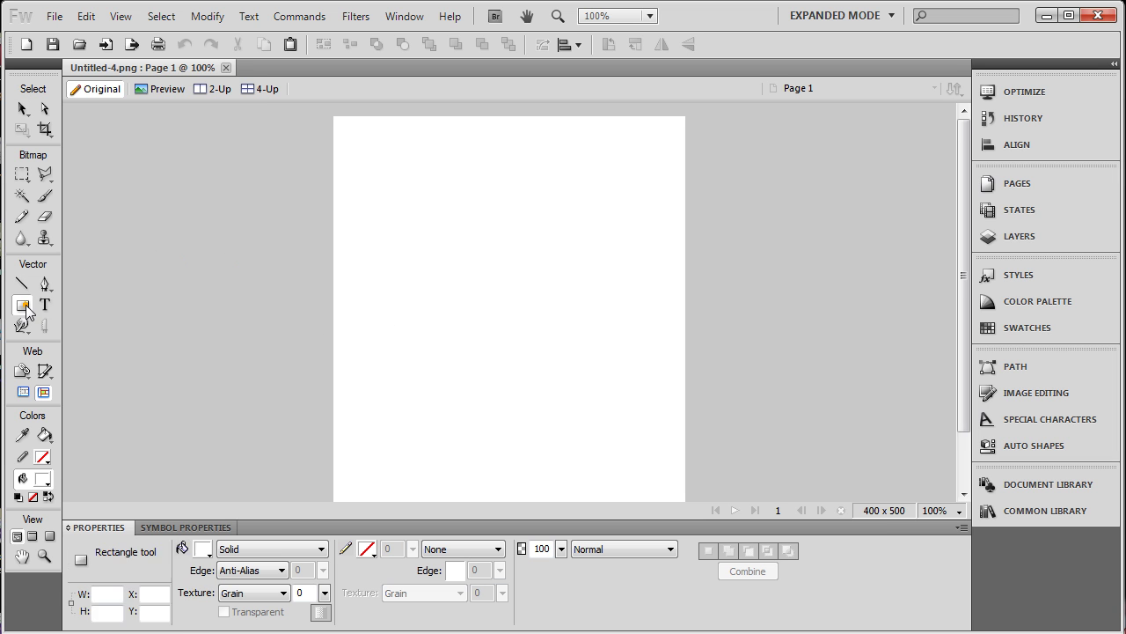
{"action": "left_click", "coordinate": [95, 322]}
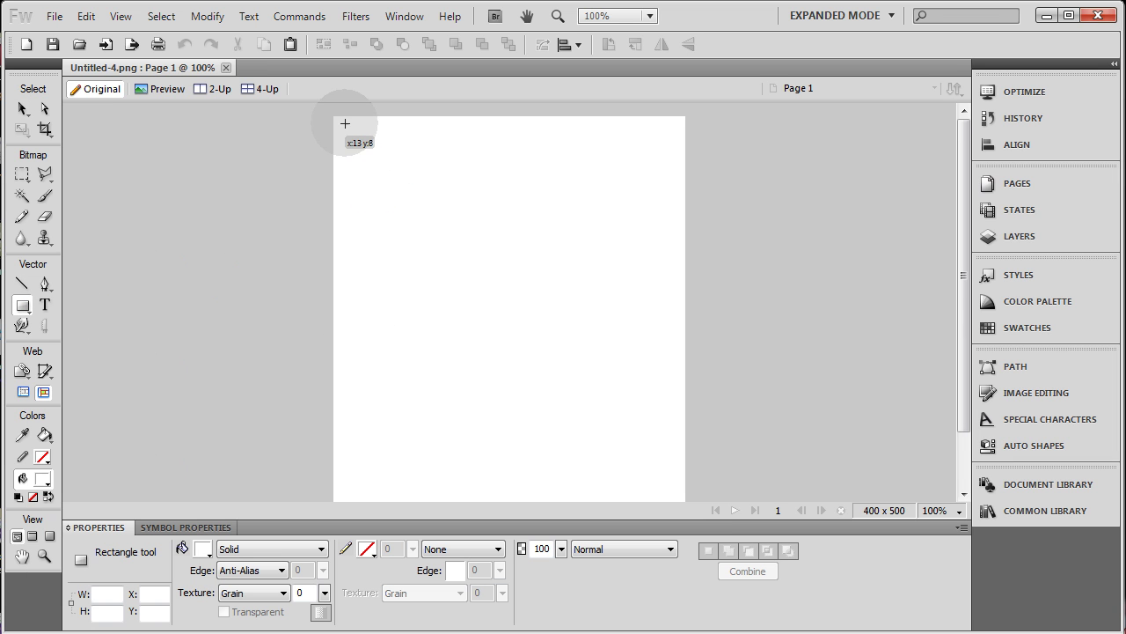
{"action": "left_click_drag", "start_coordinate": [344, 123], "coordinate": [648, 416]}
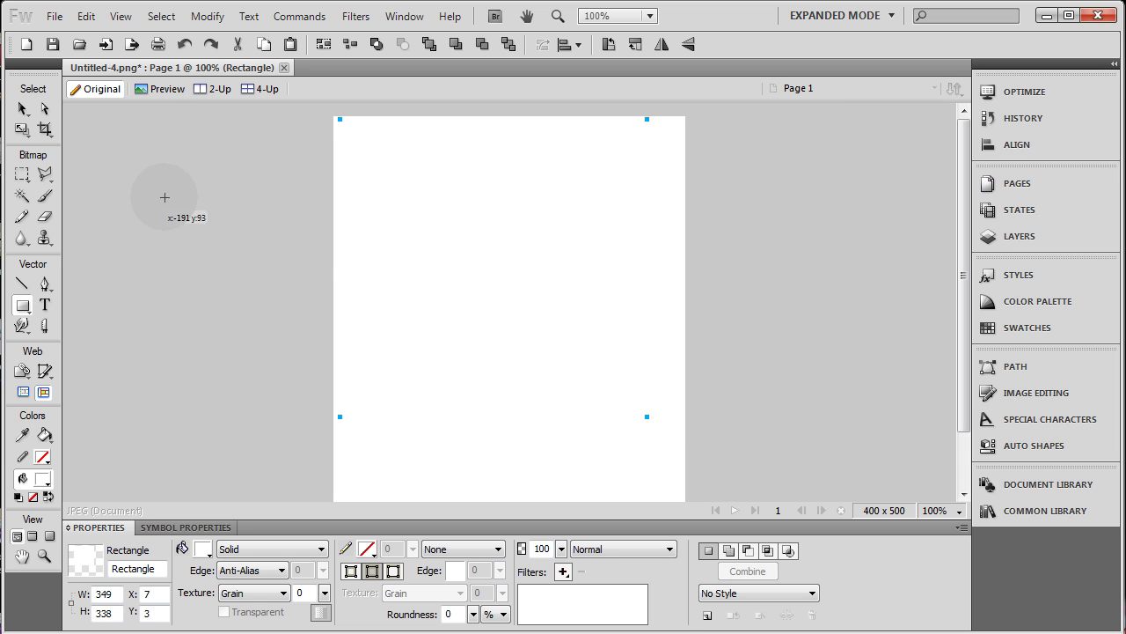
{"action": "left_click", "coordinate": [22, 130]}
{"action": "left_click_drag", "start_coordinate": [497, 417], "coordinate": [492, 489]}
{"action": "left_click", "coordinate": [22, 108]}
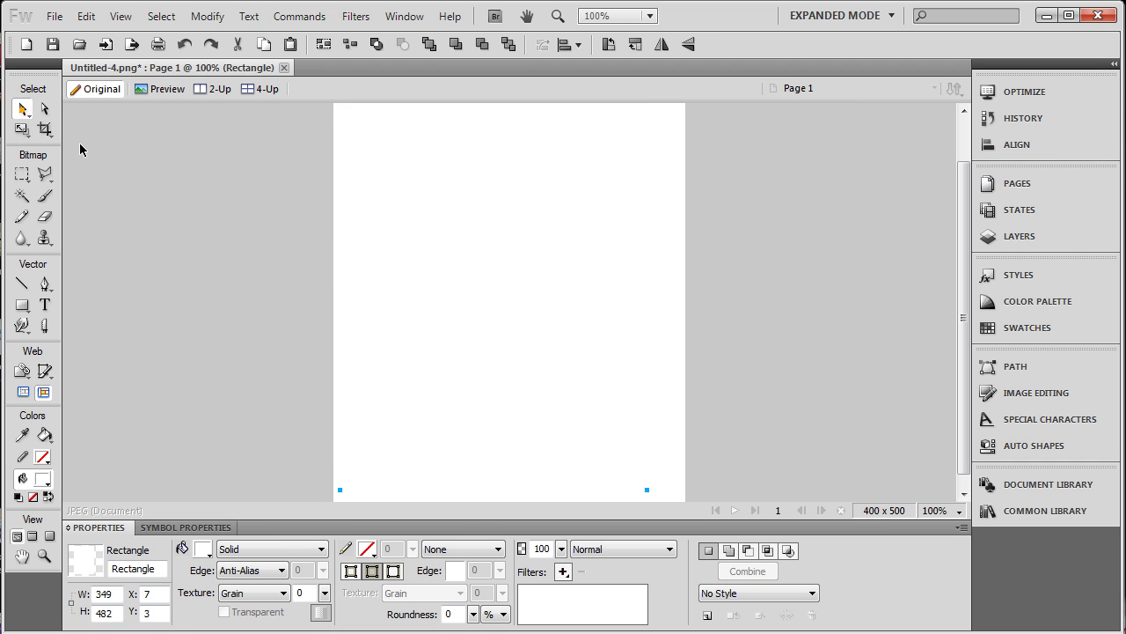
{"action": "left_click", "coordinate": [205, 204]}
{"action": "left_click", "coordinate": [400, 275]}
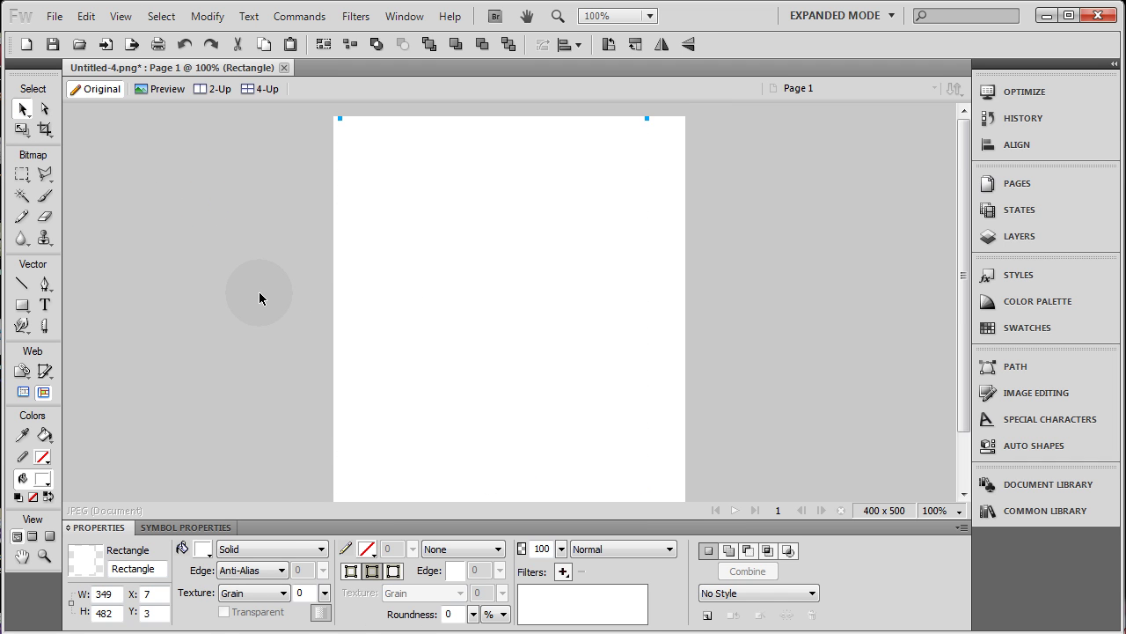
{"action": "left_click", "coordinate": [260, 297]}
Fit the canvas to the rectangle and switch its fill to a linear gradient
{"action": "left_click", "coordinate": [488, 549]}
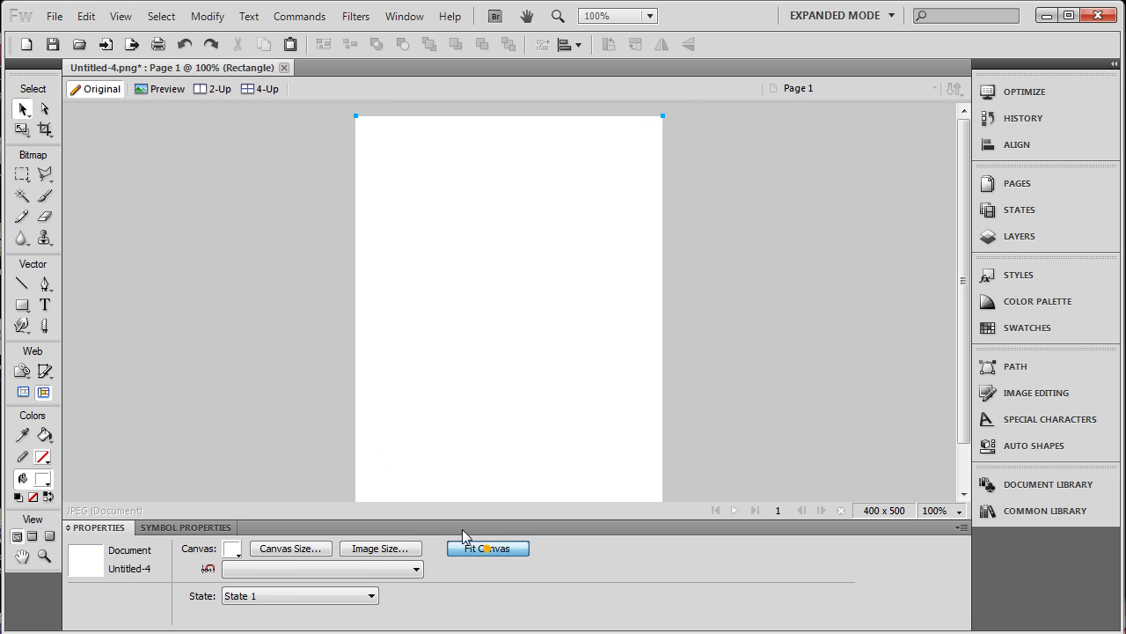
{"action": "left_click", "coordinate": [232, 257]}
{"action": "left_click", "coordinate": [404, 258]}
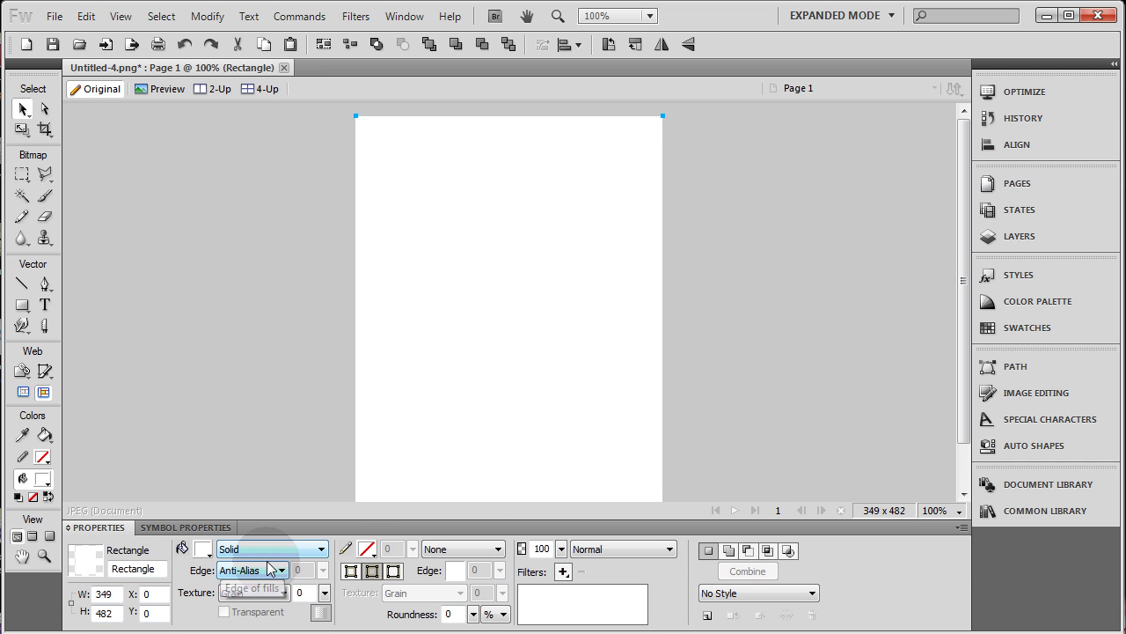
{"action": "left_click", "coordinate": [256, 549]}
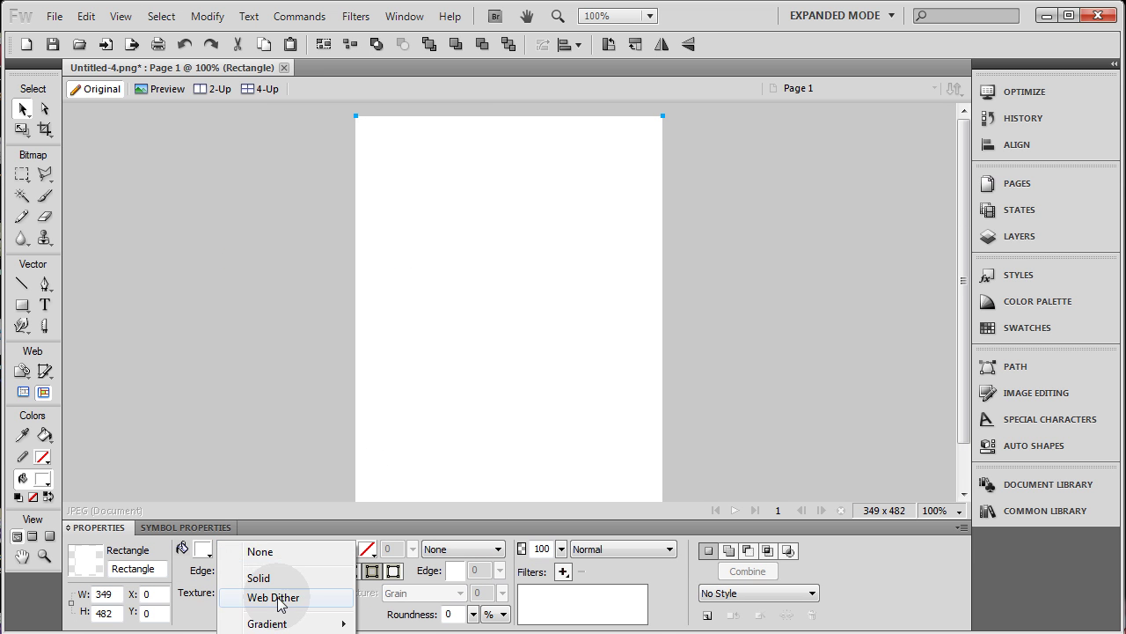
{"action": "left_click", "coordinate": [275, 539]}
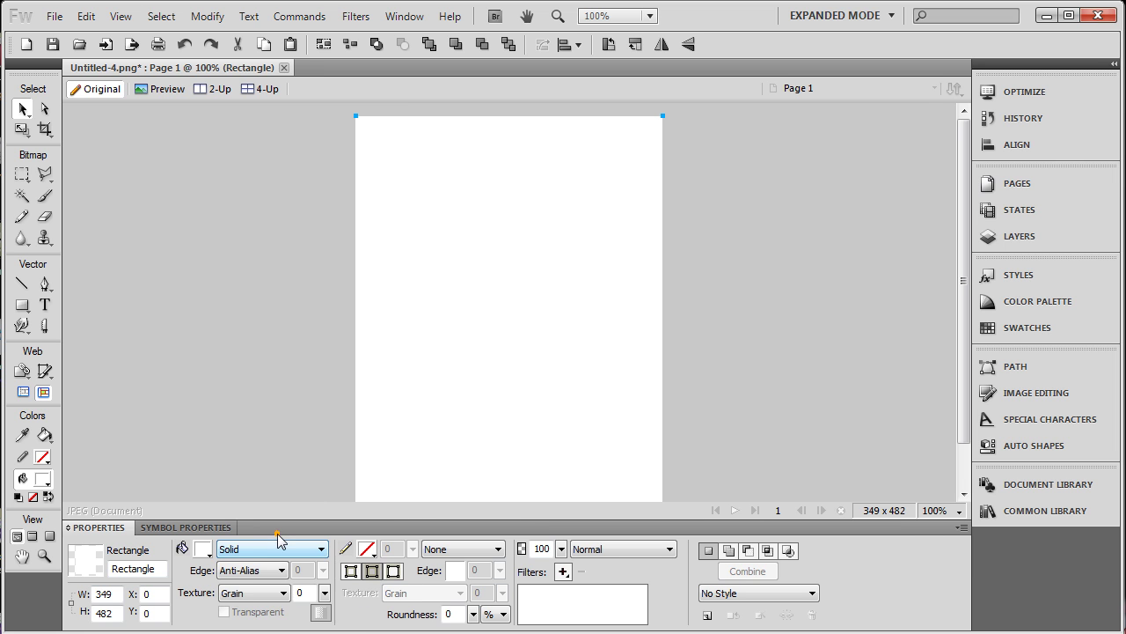
{"action": "left_click", "coordinate": [266, 551]}
{"action": "left_click", "coordinate": [264, 551]}
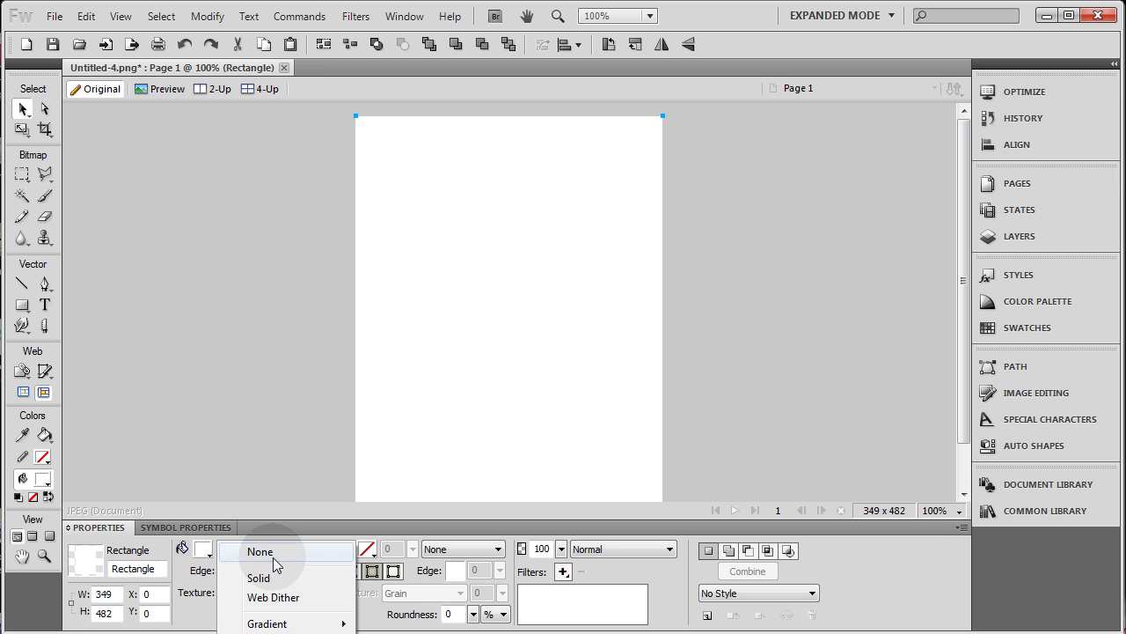
{"action": "left_click", "coordinate": [314, 625]}
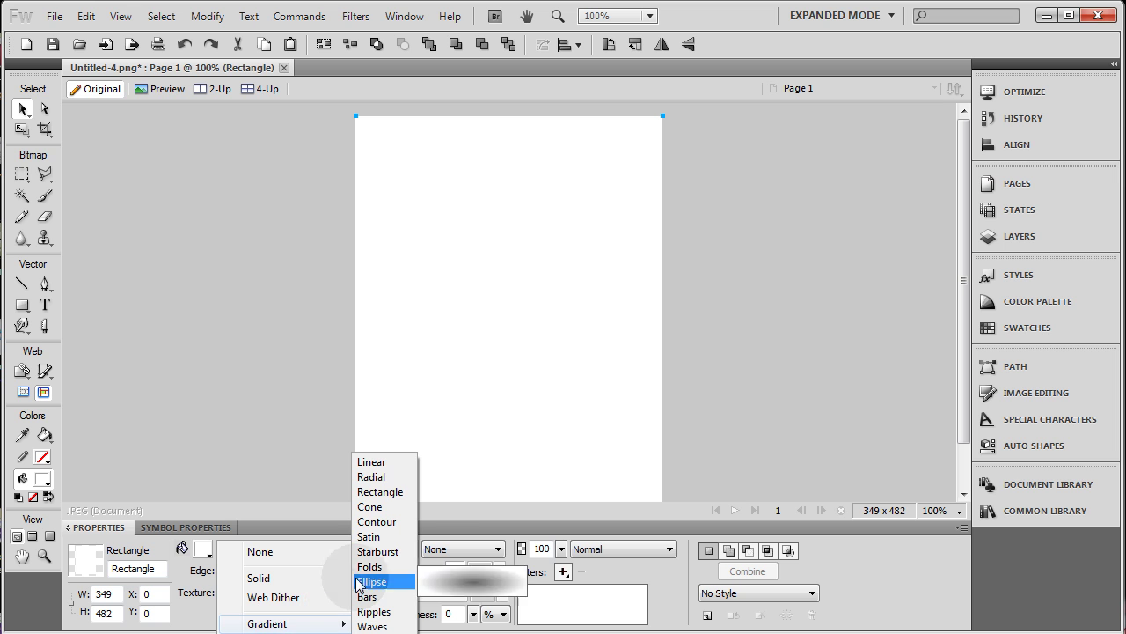
{"action": "left_click", "coordinate": [371, 462]}
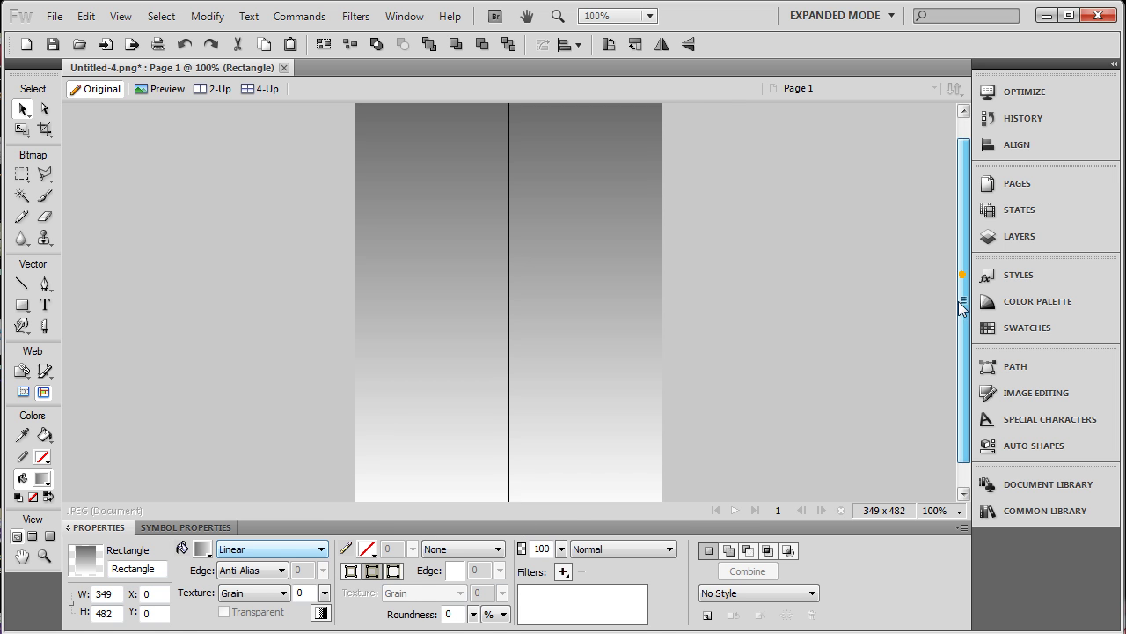
Set the gradient's left colour stop to a grey
{"action": "left_click", "coordinate": [563, 291]}
{"action": "left_click", "coordinate": [203, 547]}
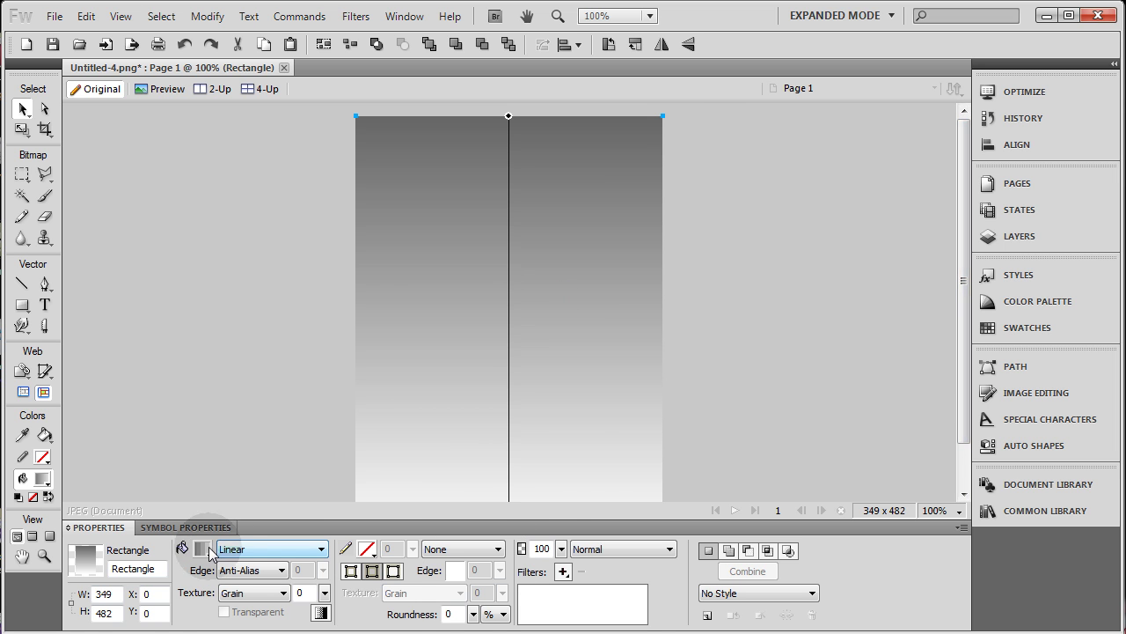
{"action": "left_click", "coordinate": [212, 444]}
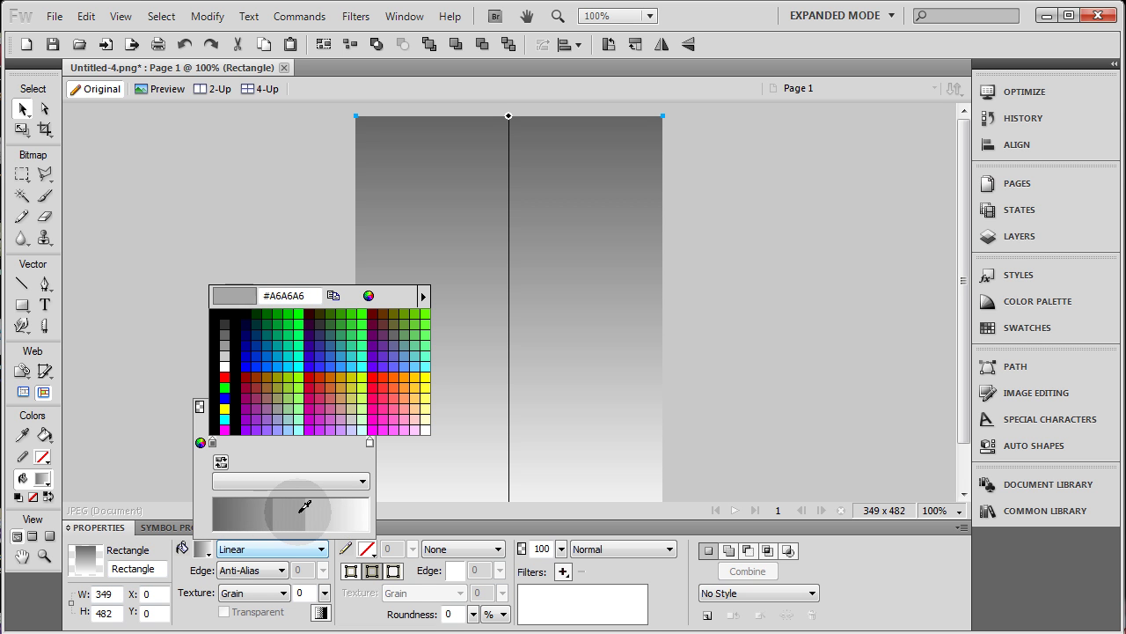
{"action": "left_click", "coordinate": [291, 508]}
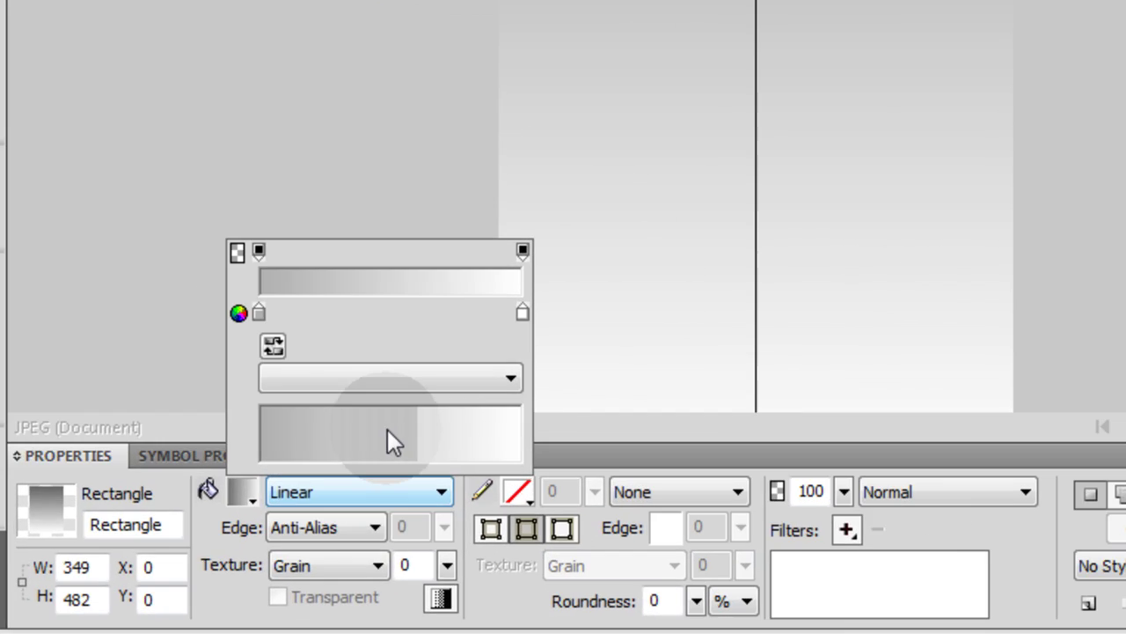
Apply the Crosshatch 3 texture at 50% to the gradient fill and inspect the pattern
{"action": "left_click", "coordinate": [227, 572]}
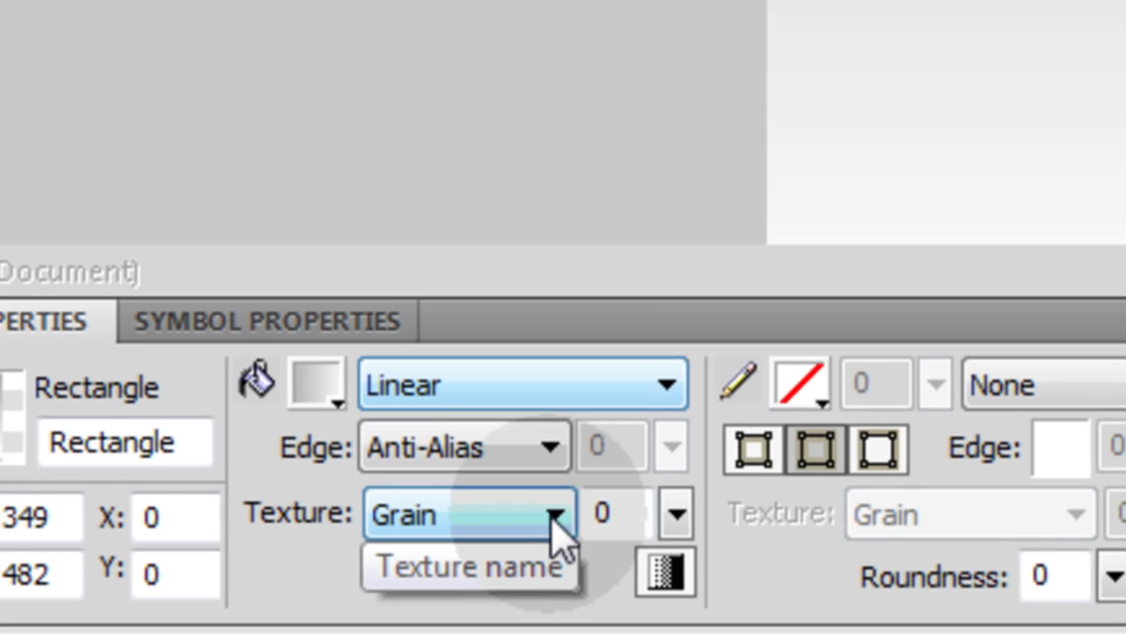
{"action": "left_click", "coordinate": [555, 517]}
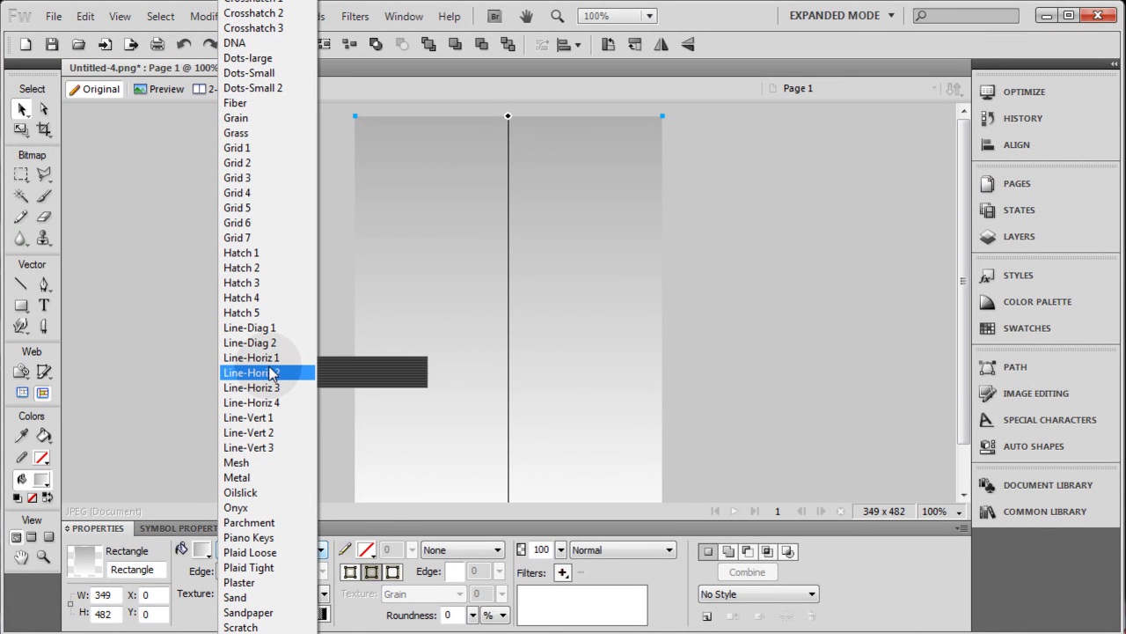
{"action": "key", "text": "Up"}
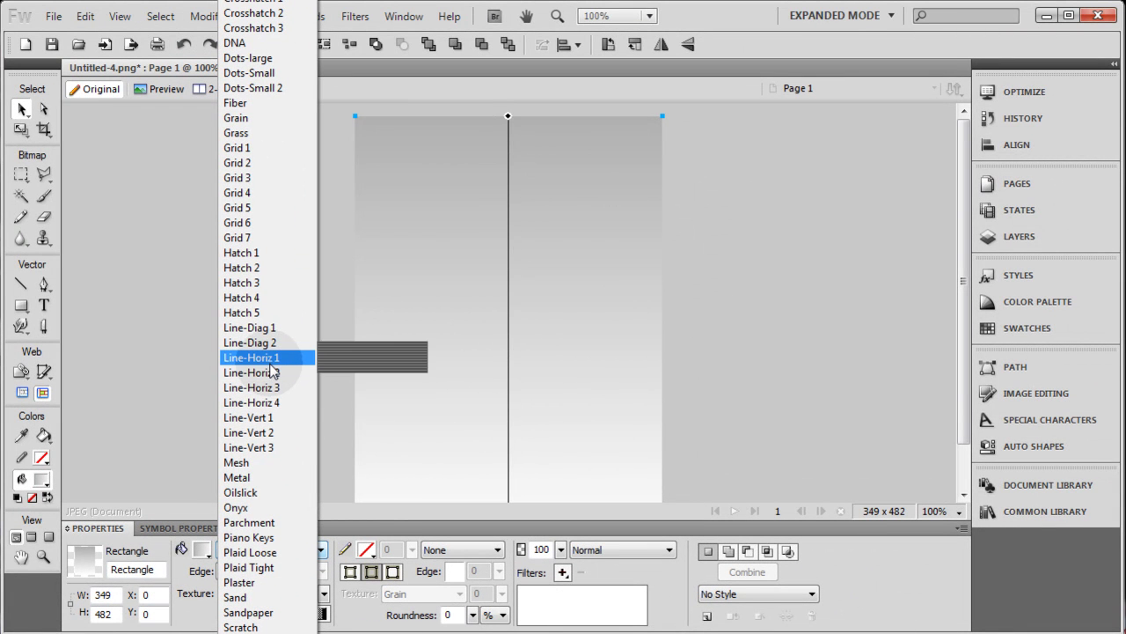
{"action": "left_click", "coordinate": [254, 29]}
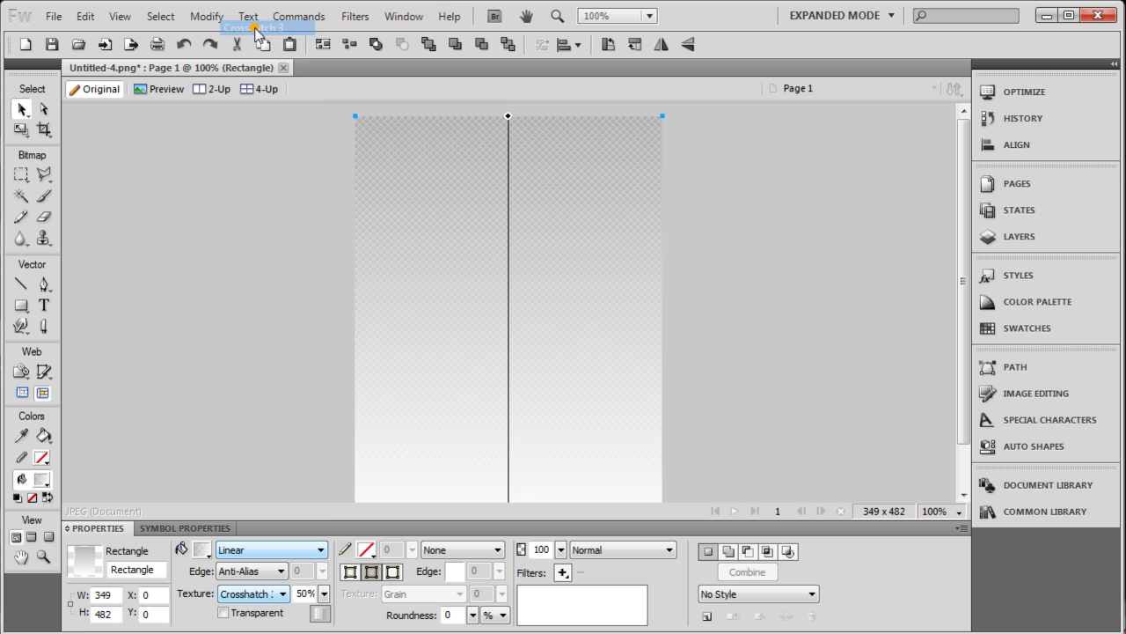
{"action": "left_click", "coordinate": [264, 278]}
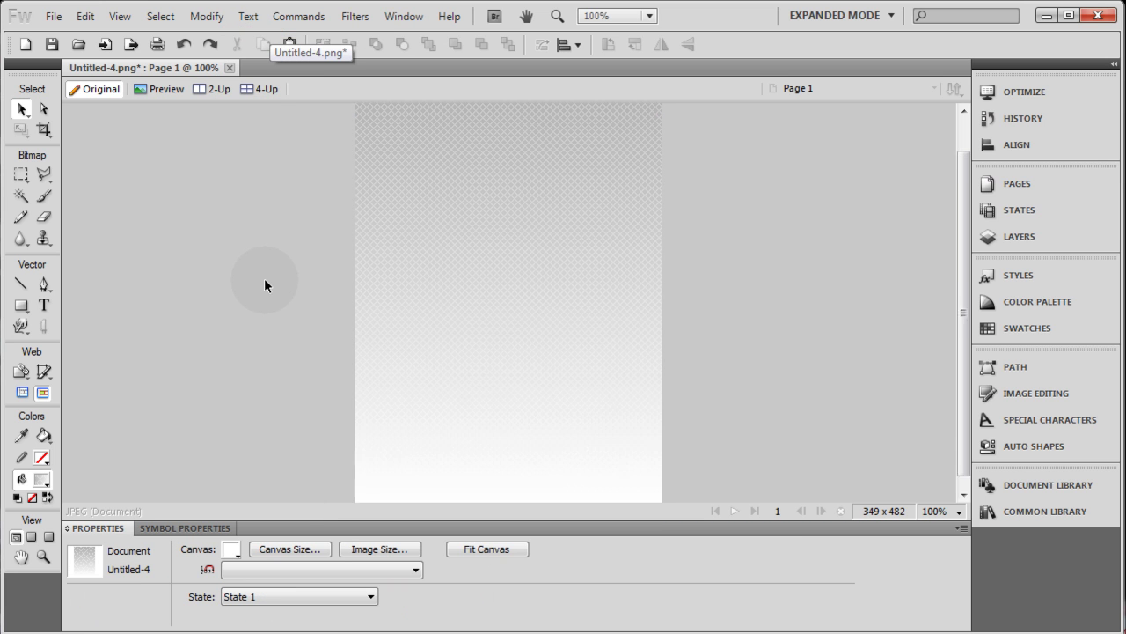
{"action": "scroll", "coordinate": [264, 278], "scroll_direction": "up", "scroll_amount": 1}
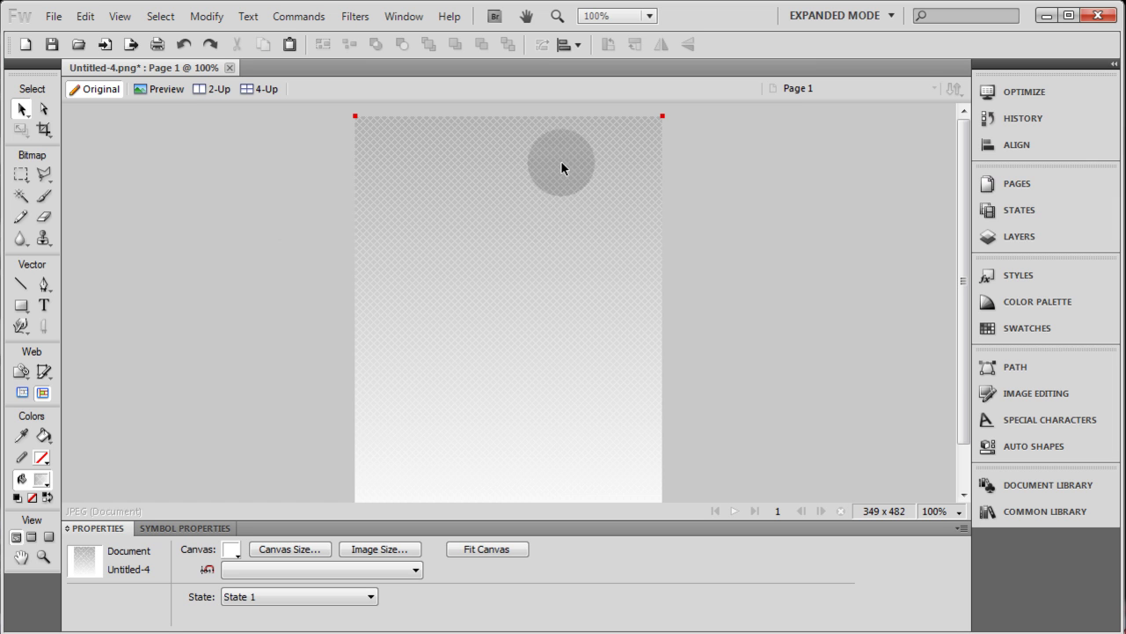
{"action": "scroll", "coordinate": [573, 247], "scroll_direction": "down", "scroll_amount": 3}
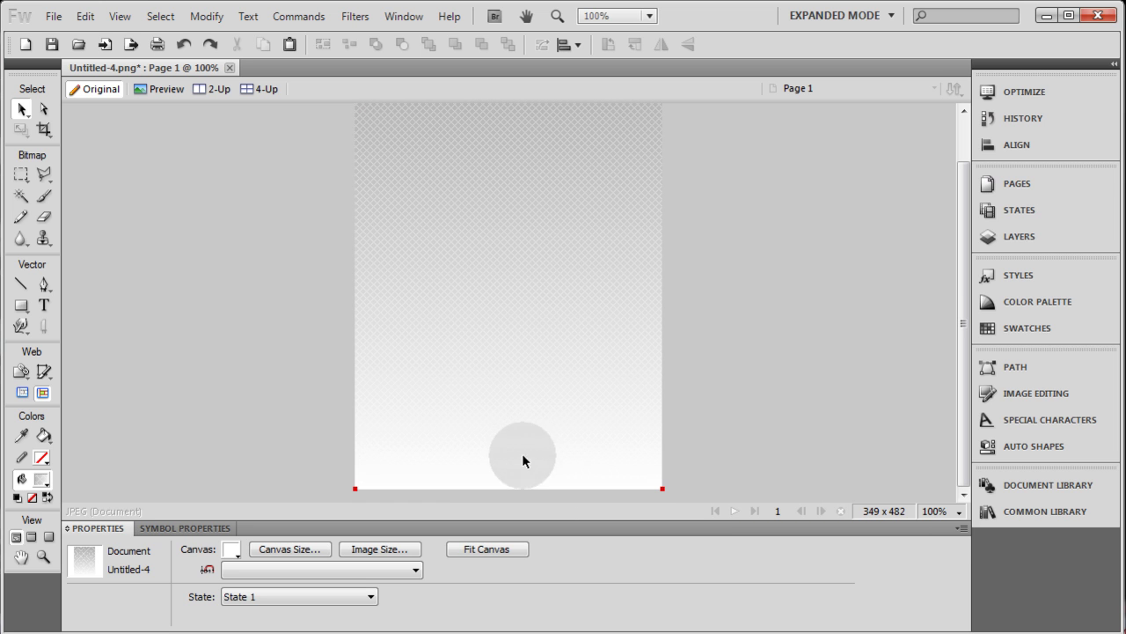
{"action": "scroll", "coordinate": [441, 219], "scroll_direction": "up", "scroll_amount": 2}
{"action": "scroll", "coordinate": [480, 278], "scroll_direction": "down", "scroll_amount": 2}
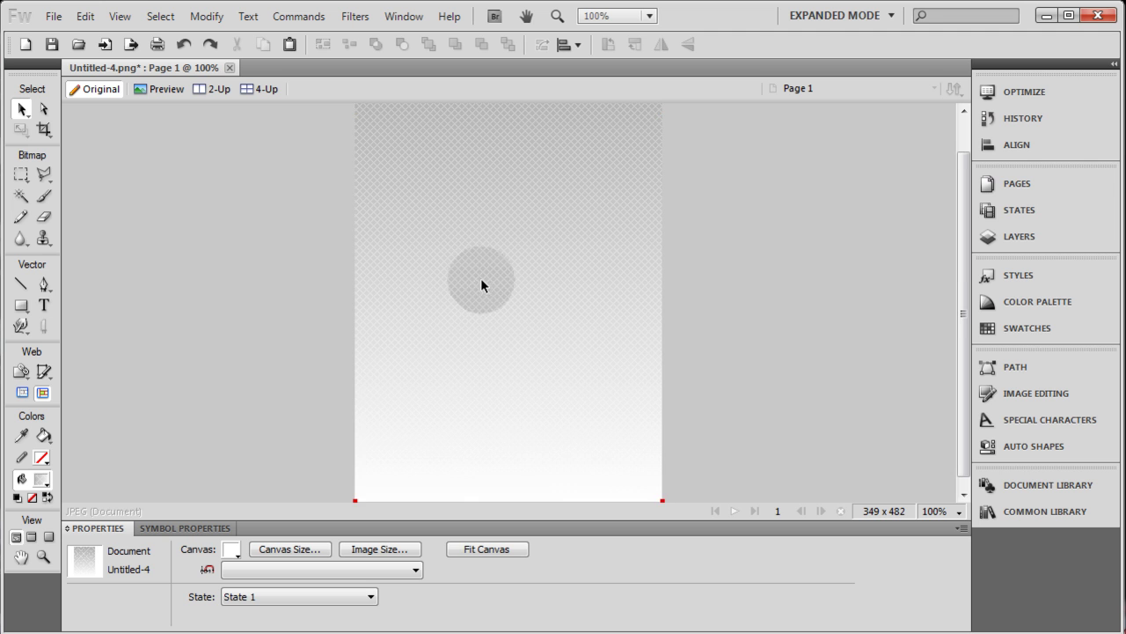
{"action": "scroll", "coordinate": [523, 457], "scroll_direction": "down", "scroll_amount": 1}
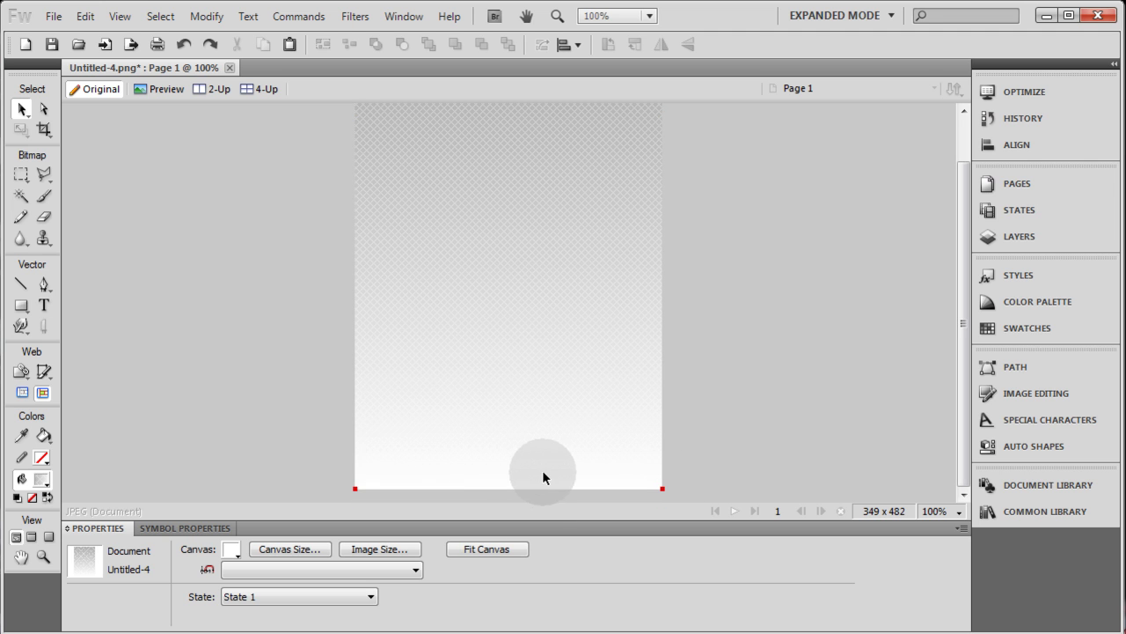
Set the gradient's light end colour stop to #F0F0F0
{"action": "left_click", "coordinate": [538, 466]}
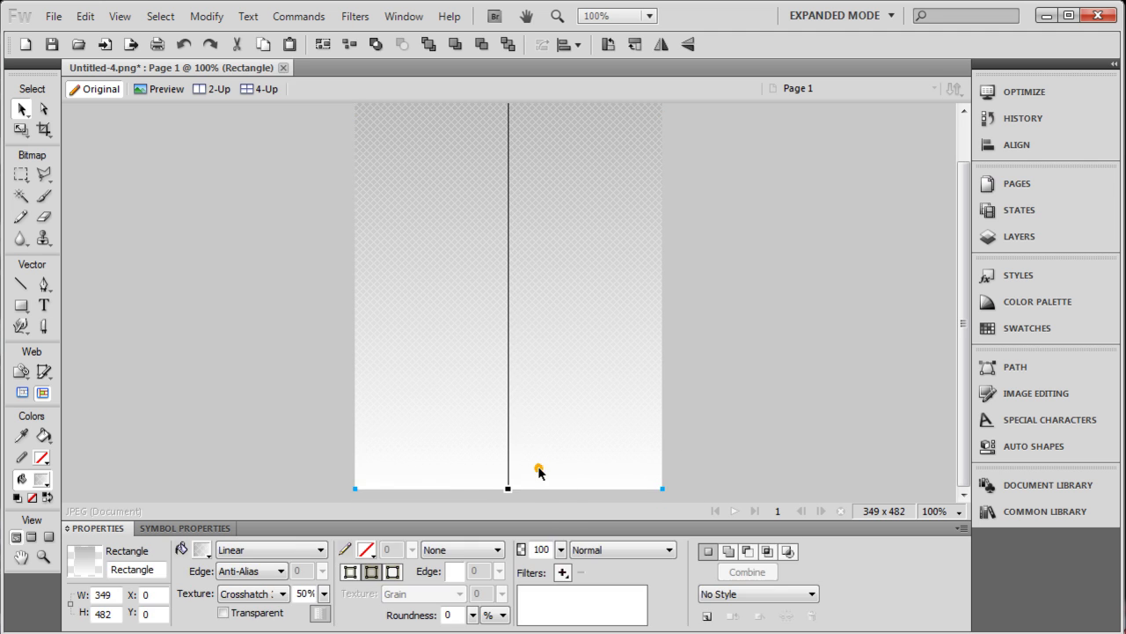
{"action": "left_click", "coordinate": [257, 427]}
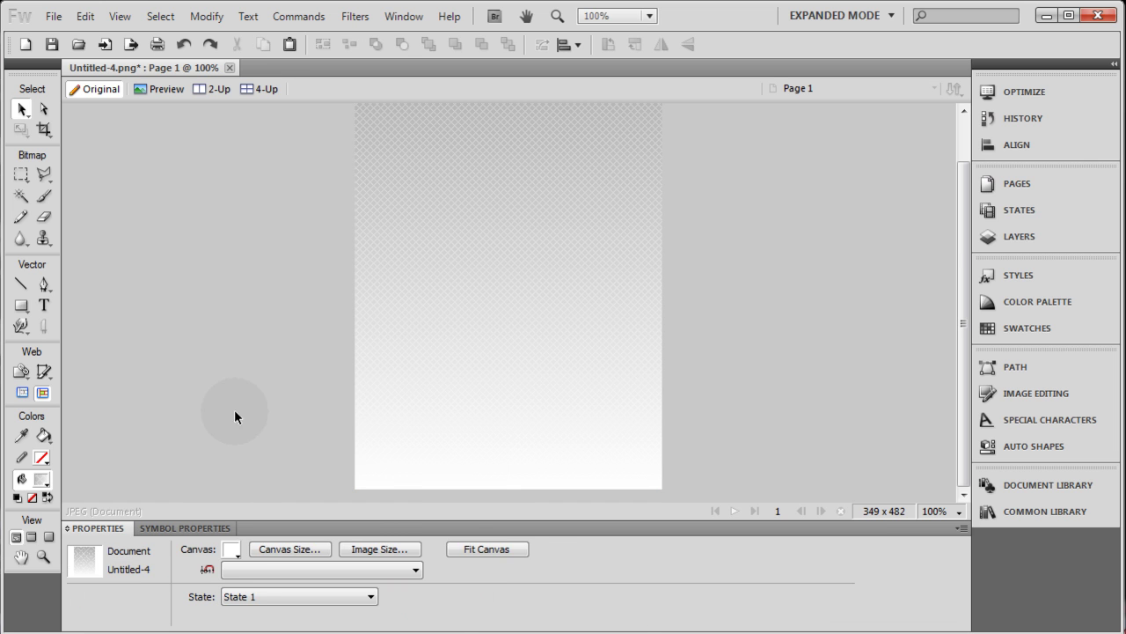
{"action": "left_click", "coordinate": [450, 481]}
{"action": "left_click", "coordinate": [202, 549]}
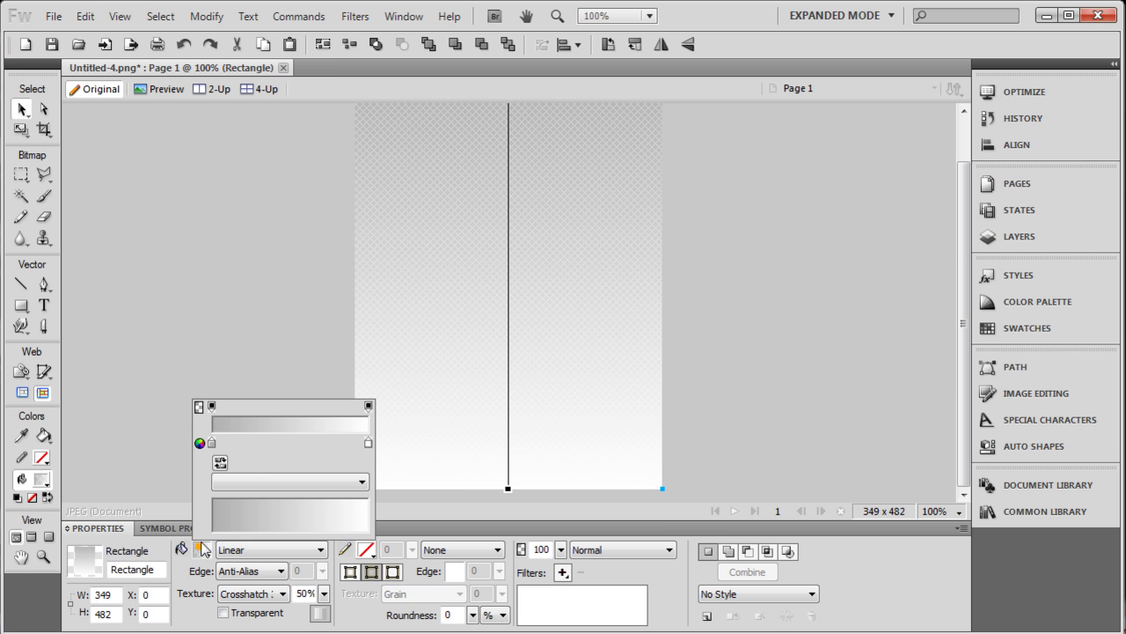
{"action": "left_click", "coordinate": [368, 443]}
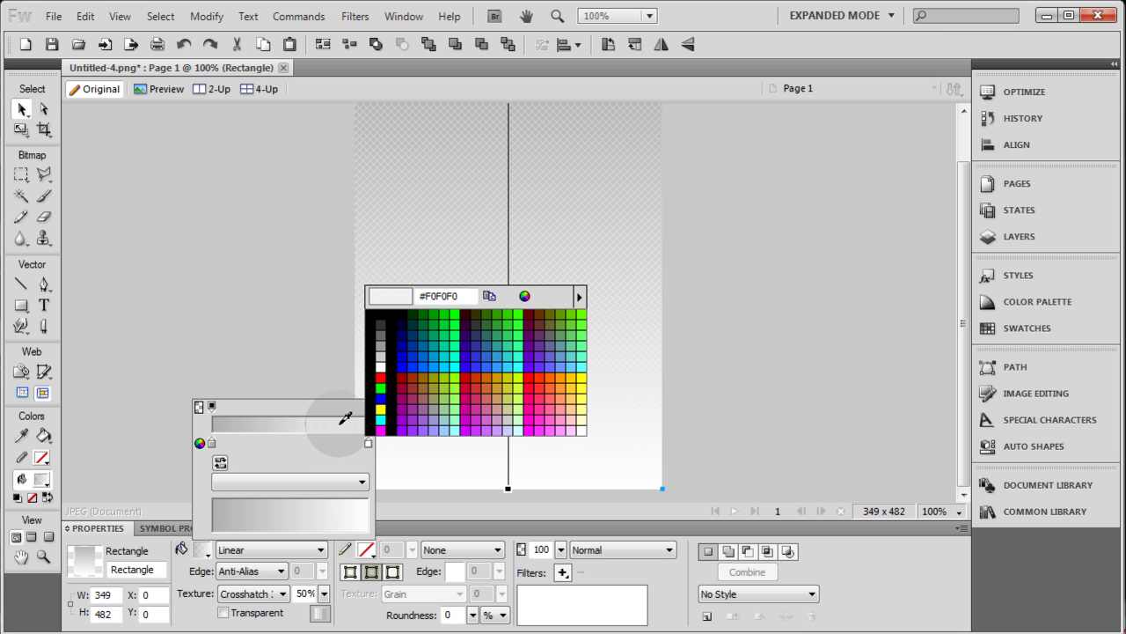
{"action": "left_click", "coordinate": [342, 424]}
{"action": "left_click", "coordinate": [387, 274]}
Lower the crosshatch texture amount from 50% to 24%
{"action": "left_click", "coordinate": [326, 593]}
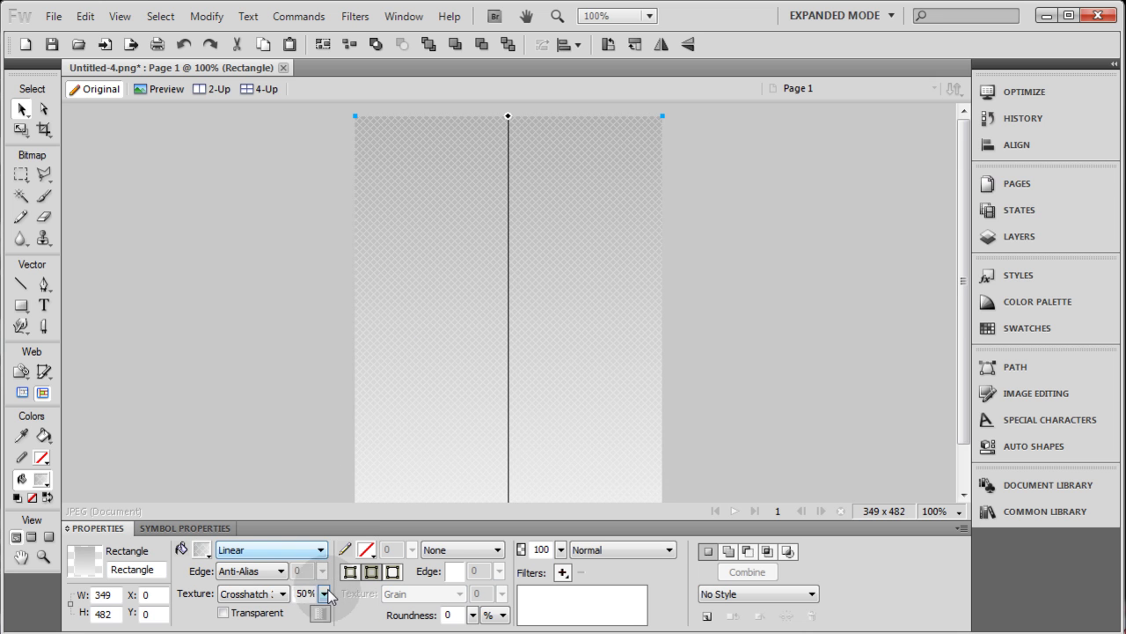
{"action": "scroll", "coordinate": [294, 420], "scroll_direction": "down", "scroll_amount": 1}
{"action": "mouse_move", "coordinate": [323, 595]}
{"action": "left_mouse_down"}
{"action": "mouse_move", "coordinate": [324, 614]}
{"action": "mouse_move", "coordinate": [325, 604]}
{"action": "left_mouse_up"}
{"action": "left_click", "coordinate": [245, 358]}
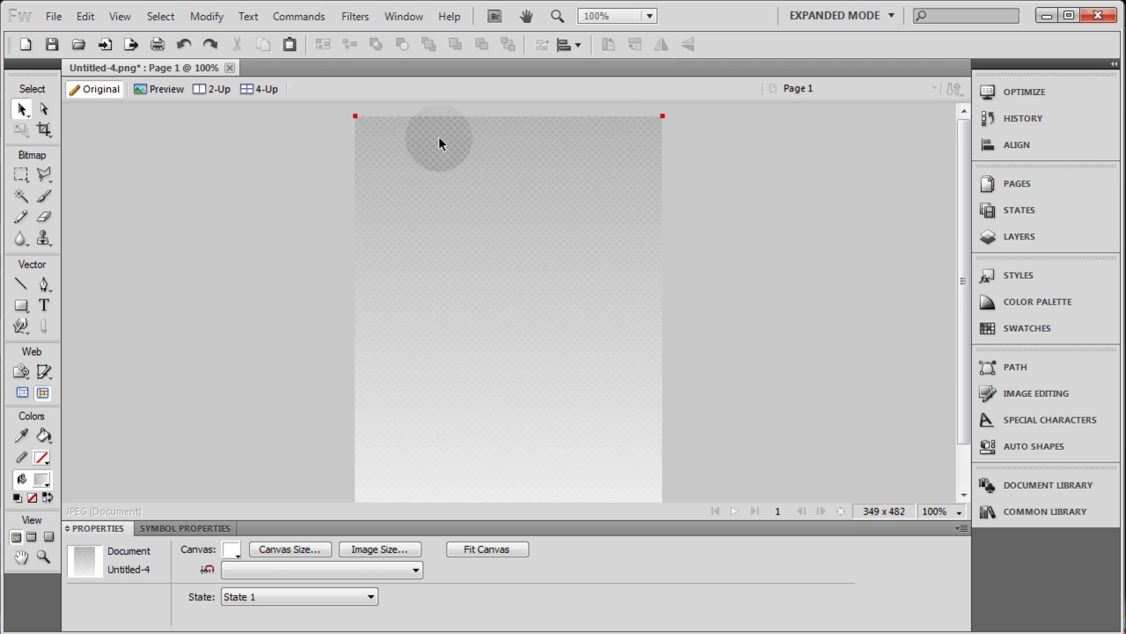
{"action": "left_click", "coordinate": [463, 179]}
Draw a thin bar across the canvas top with solid #333333 fill and 0% texture
{"action": "left_click", "coordinate": [243, 298]}
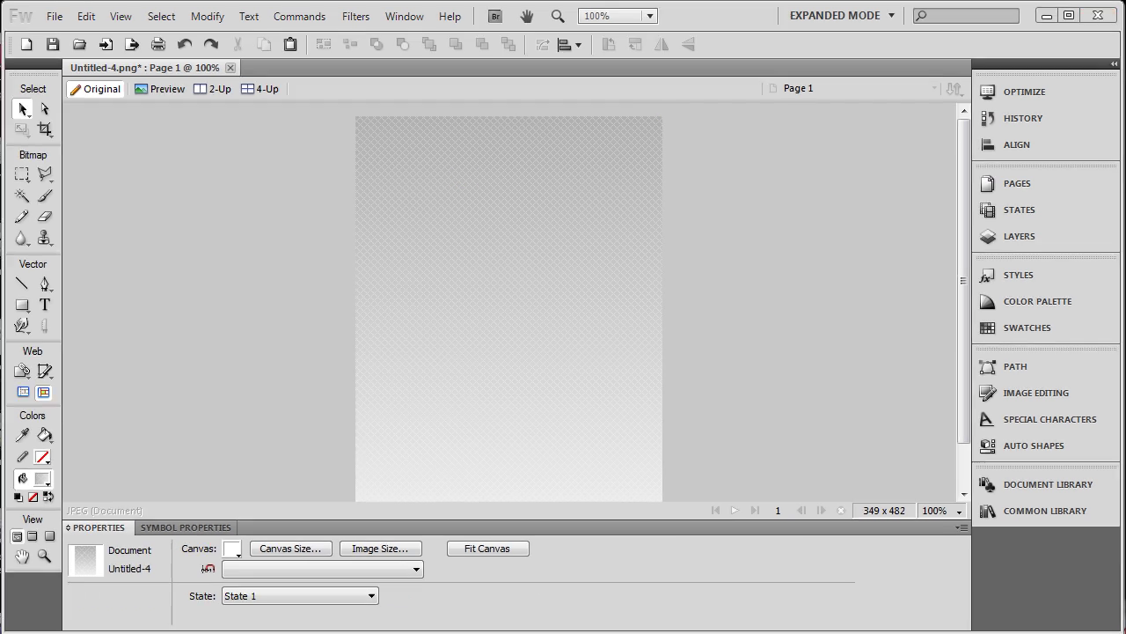
{"action": "left_click_drag", "start_coordinate": [22, 304], "coordinate": [88, 322]}
{"action": "left_click_drag", "start_coordinate": [349, 115], "coordinate": [668, 128]}
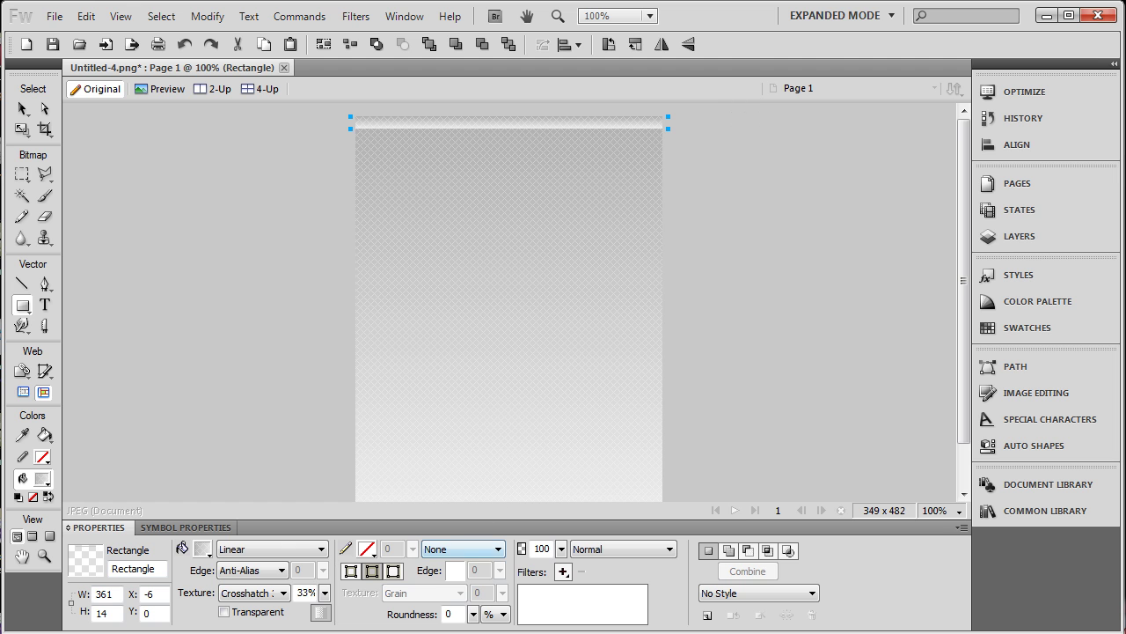
{"action": "left_click", "coordinate": [273, 548]}
{"action": "left_click", "coordinate": [260, 578]}
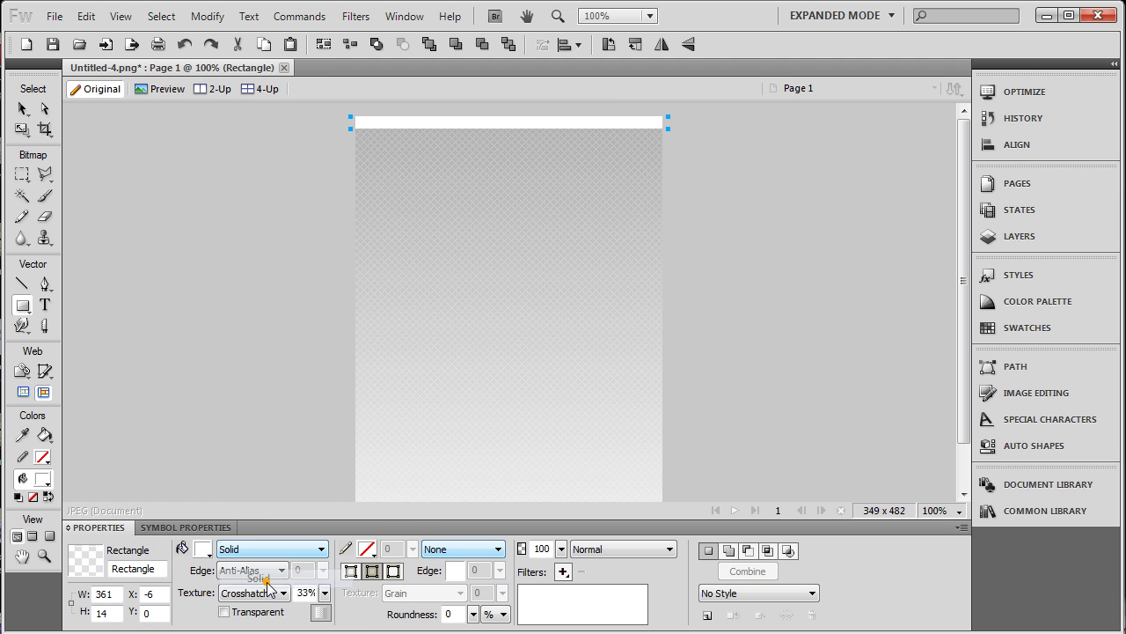
{"action": "left_click", "coordinate": [203, 549]}
{"action": "left_click", "coordinate": [228, 425]}
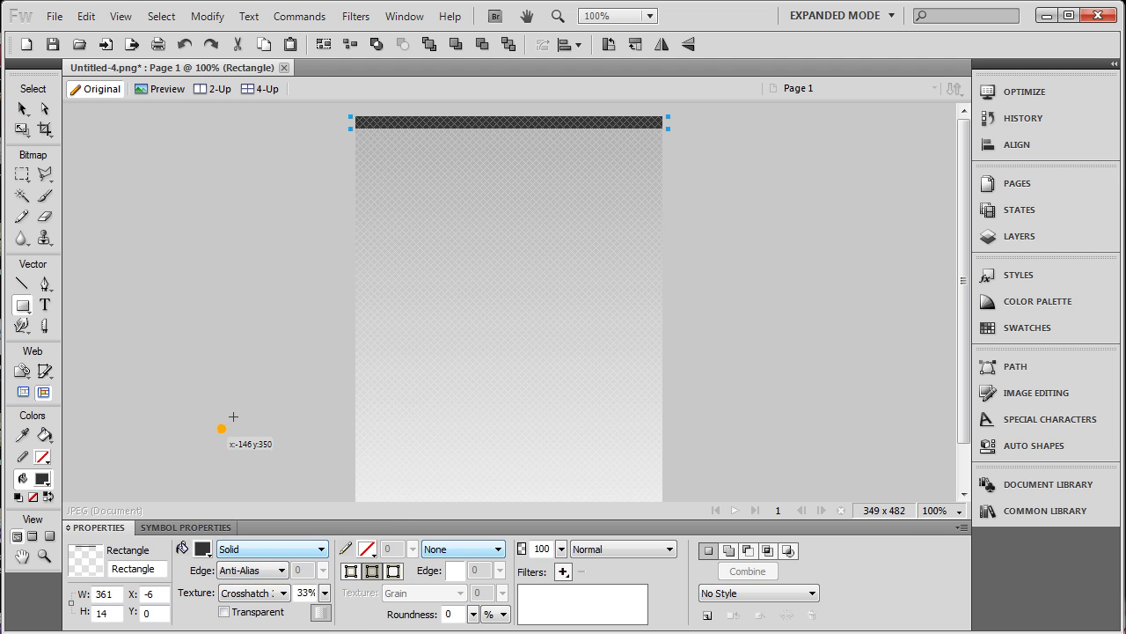
{"action": "left_click_drag", "start_coordinate": [327, 601], "coordinate": [327, 623]}
{"action": "left_click", "coordinate": [22, 306]}
{"action": "left_click", "coordinate": [75, 323]}
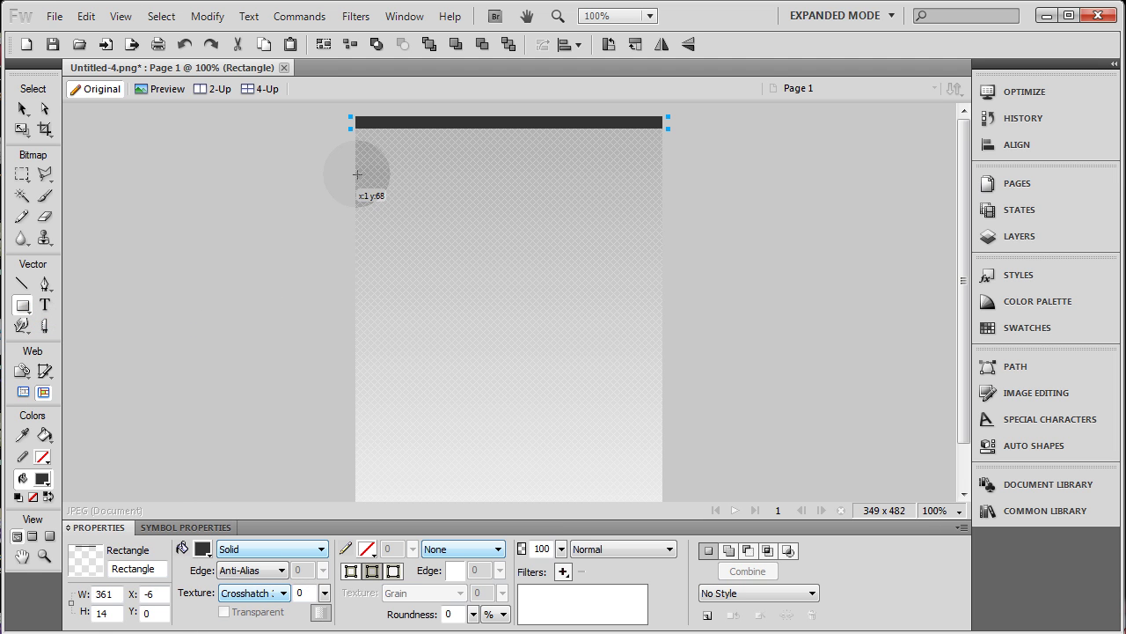
Draw a wide white-filled band just below the dark bar
{"action": "left_click_drag", "start_coordinate": [349, 170], "coordinate": [674, 235]}
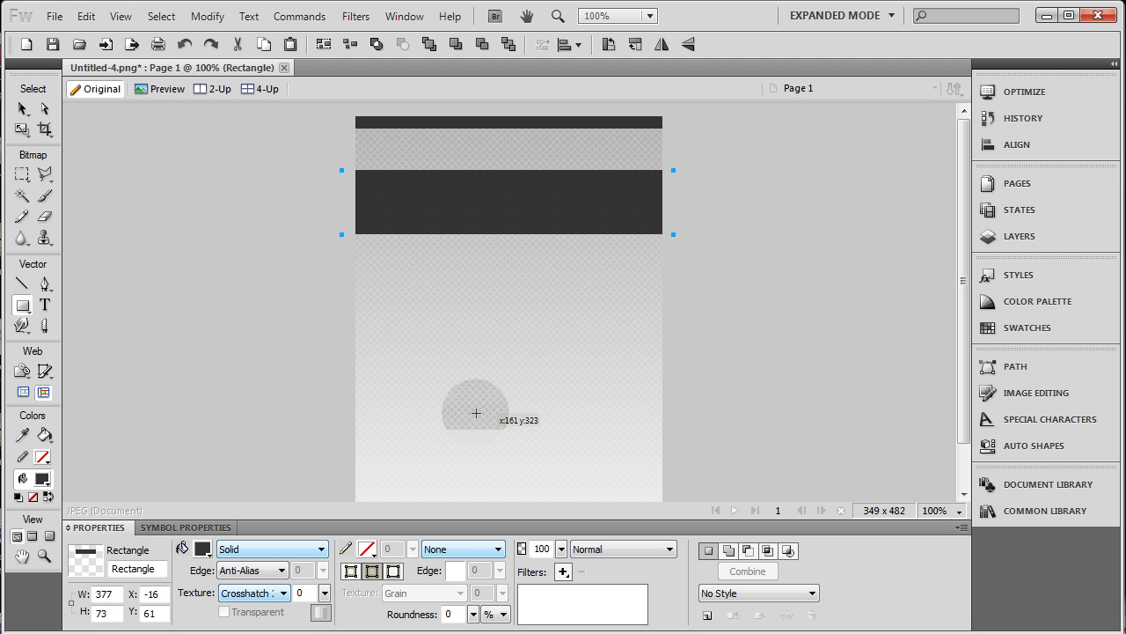
{"action": "left_click", "coordinate": [202, 548]}
{"action": "left_click", "coordinate": [218, 469]}
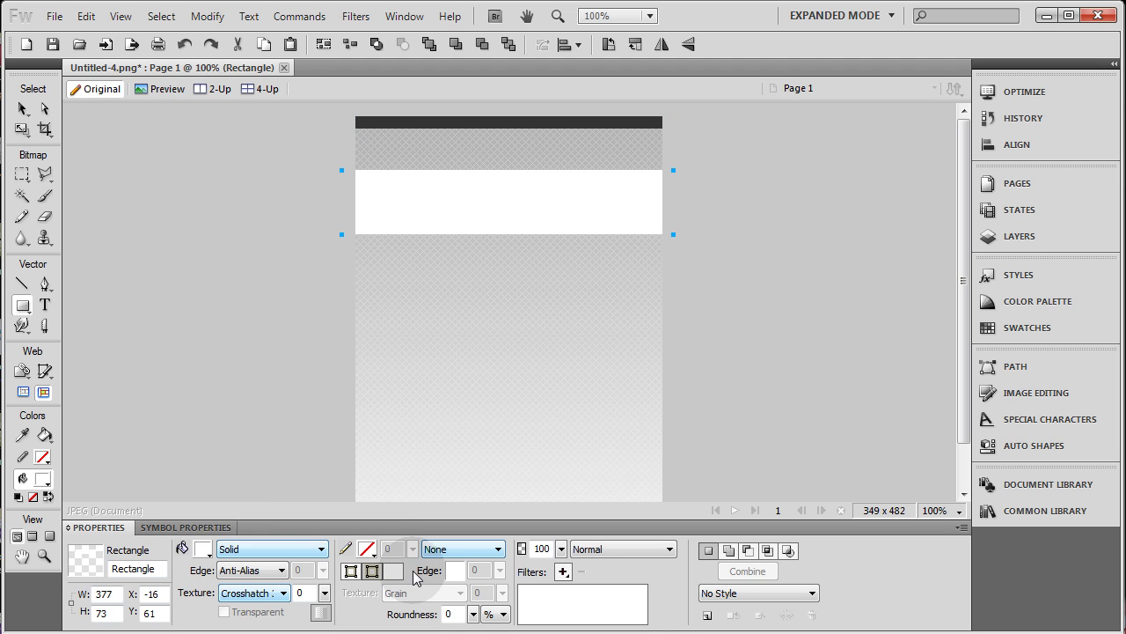
Add a Drop Shadow filter to the band with distance 2
{"action": "left_click", "coordinate": [564, 573]}
{"action": "mouse_move", "coordinate": [637, 515]}
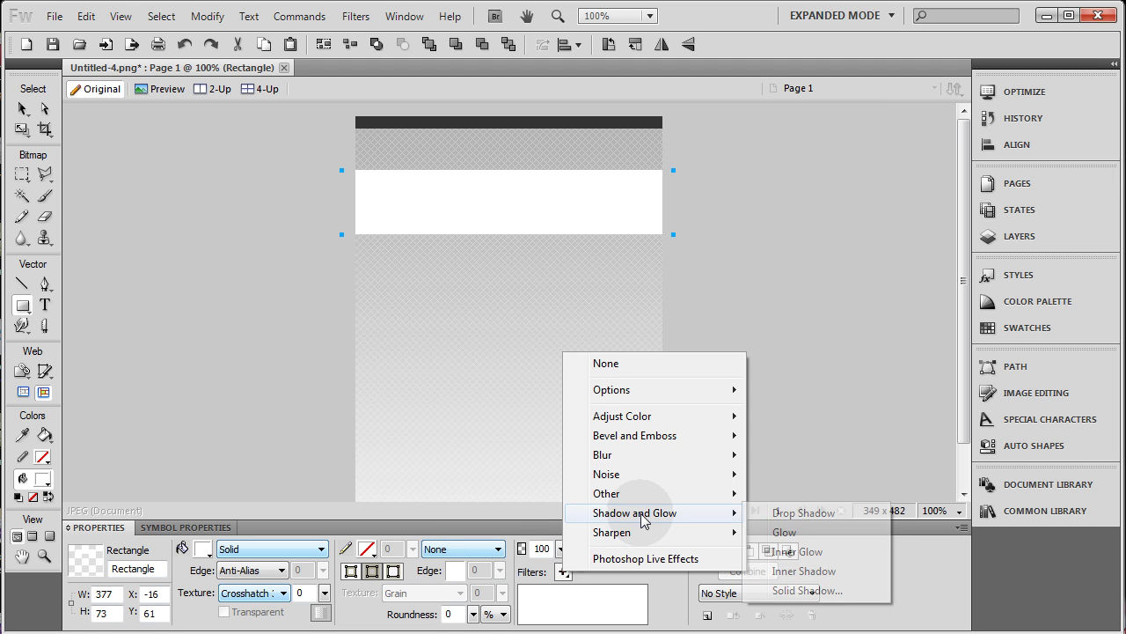
{"action": "left_click", "coordinate": [803, 512]}
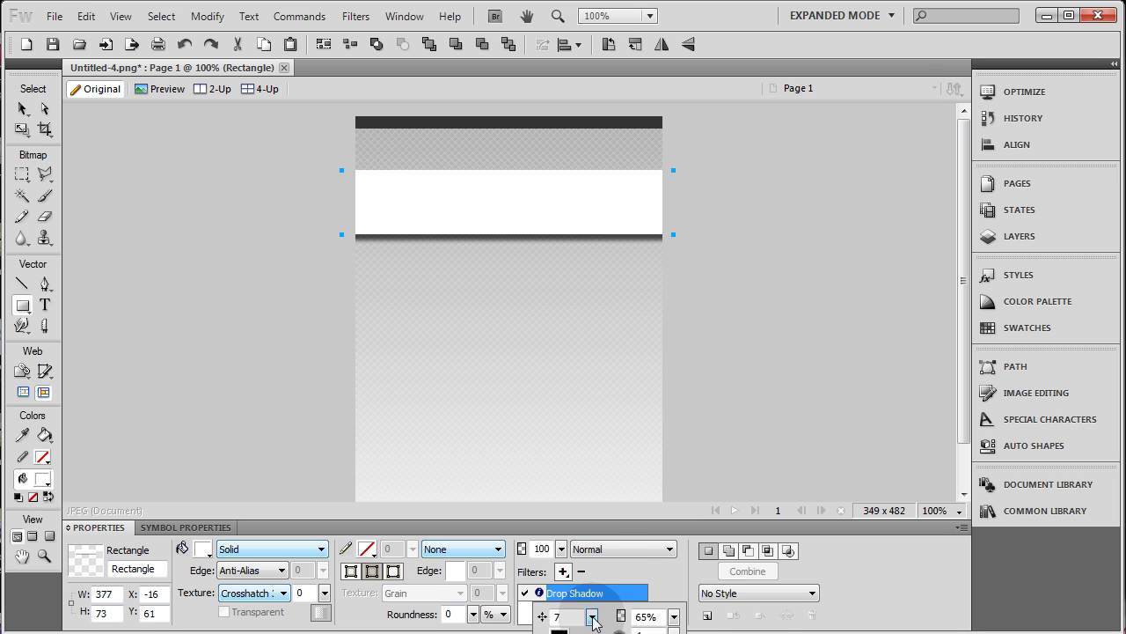
{"action": "left_click_drag", "start_coordinate": [595, 618], "coordinate": [595, 628]}
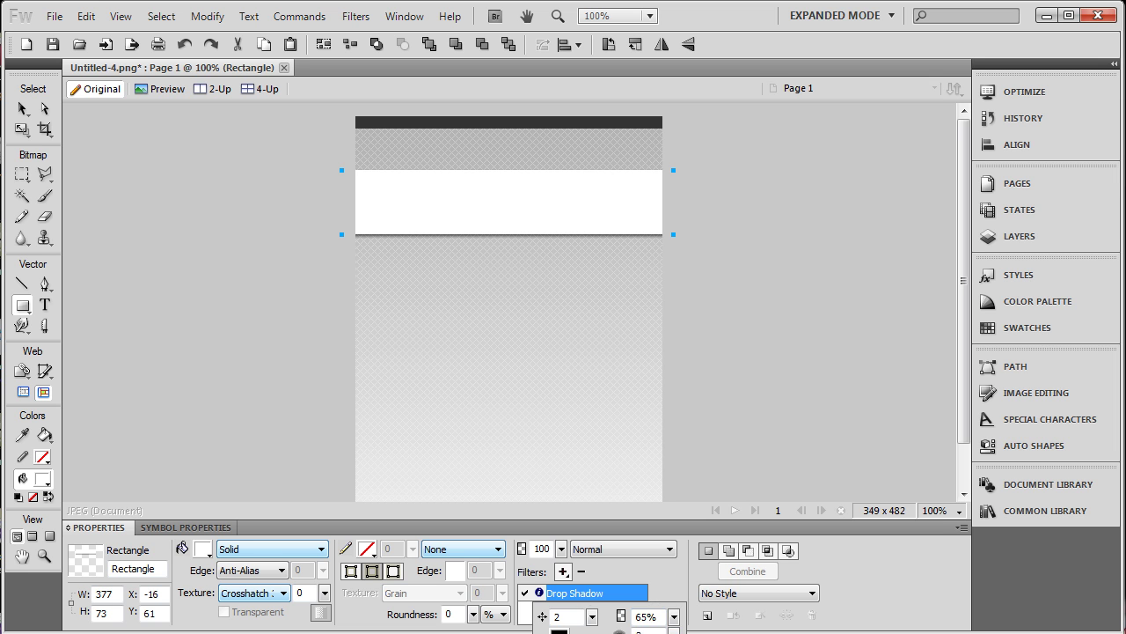
{"action": "left_click", "coordinate": [900, 583]}
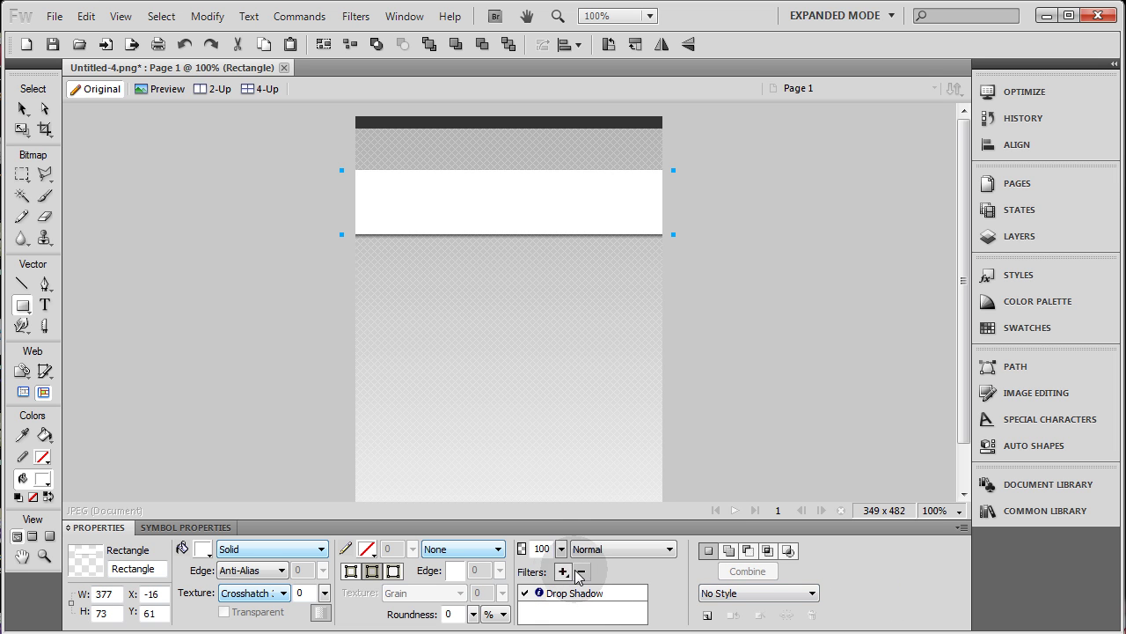
Add a second Drop Shadow to the band with angle 90 and distance 4
{"action": "left_click", "coordinate": [564, 572]}
{"action": "mouse_move", "coordinate": [663, 512]}
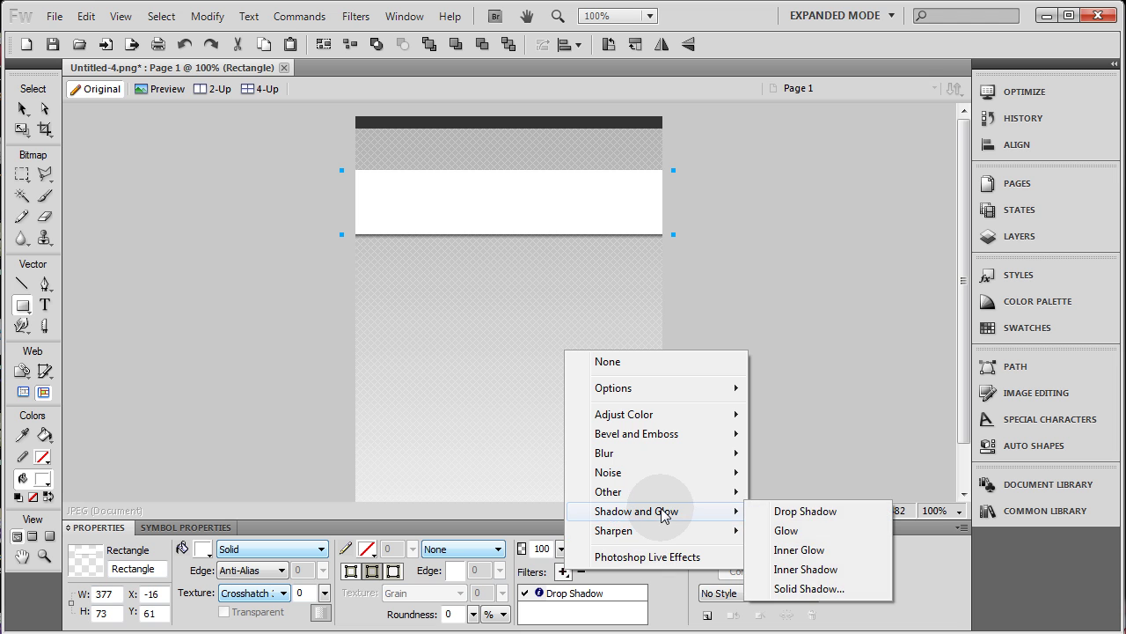
{"action": "left_click", "coordinate": [799, 512]}
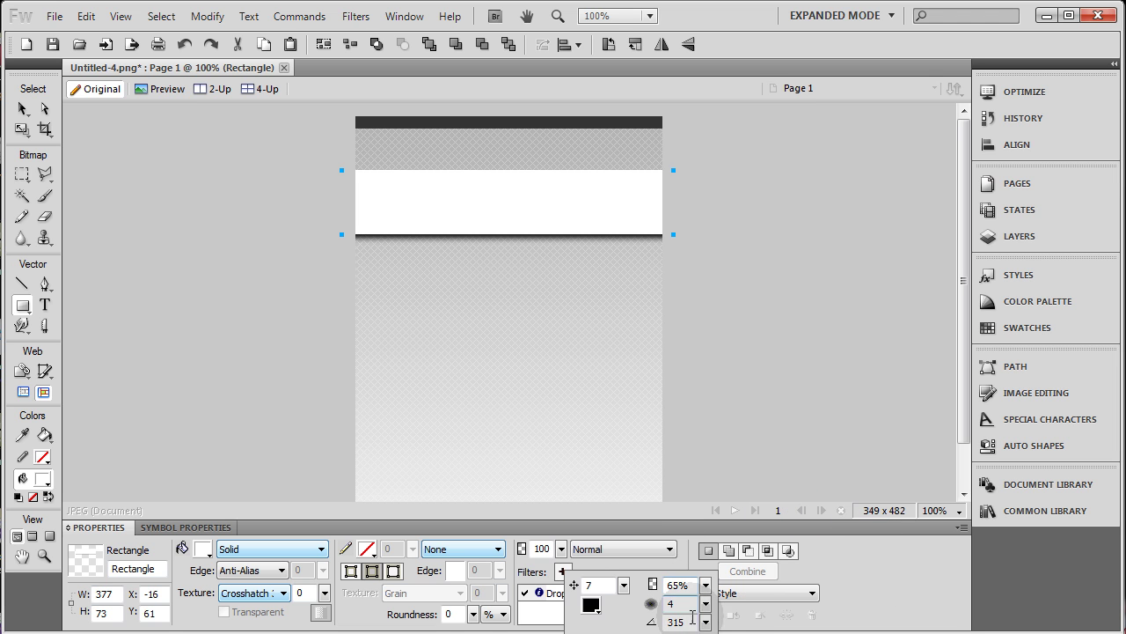
{"action": "left_click_drag", "start_coordinate": [692, 623], "coordinate": [687, 607]}
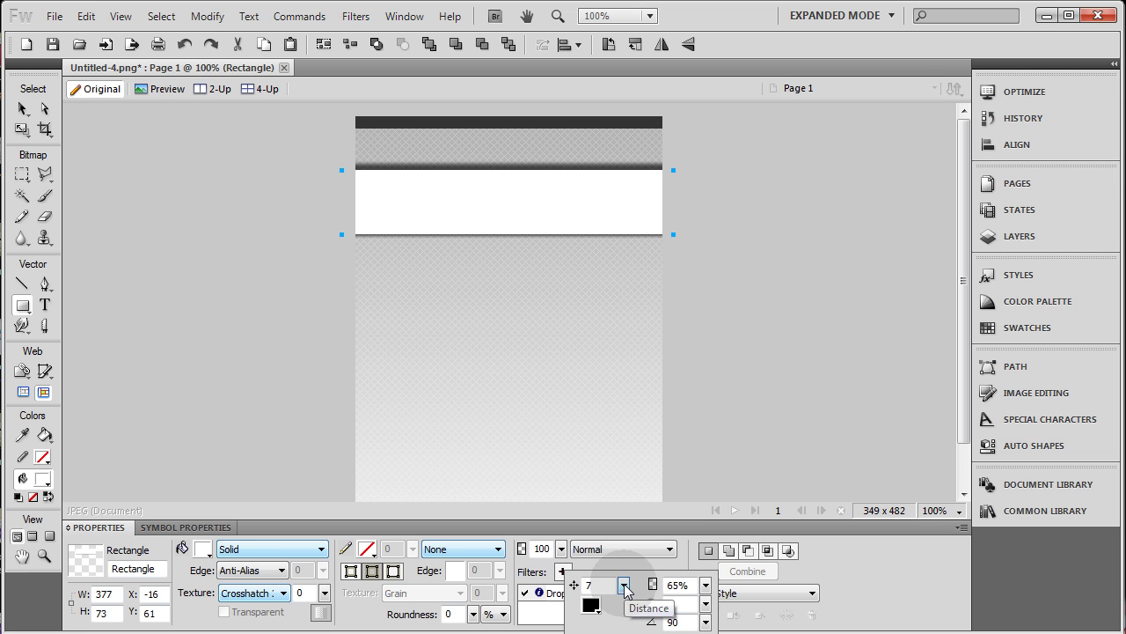
{"action": "left_click_drag", "start_coordinate": [623, 585], "coordinate": [628, 596]}
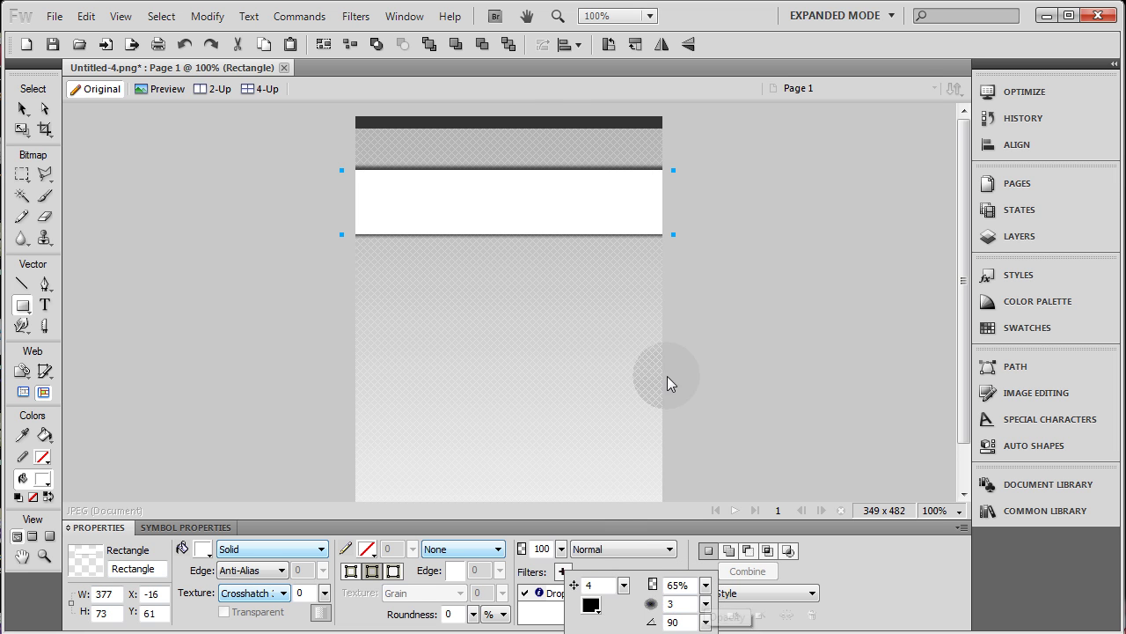
{"action": "left_click", "coordinate": [590, 199]}
{"action": "left_click", "coordinate": [22, 108]}
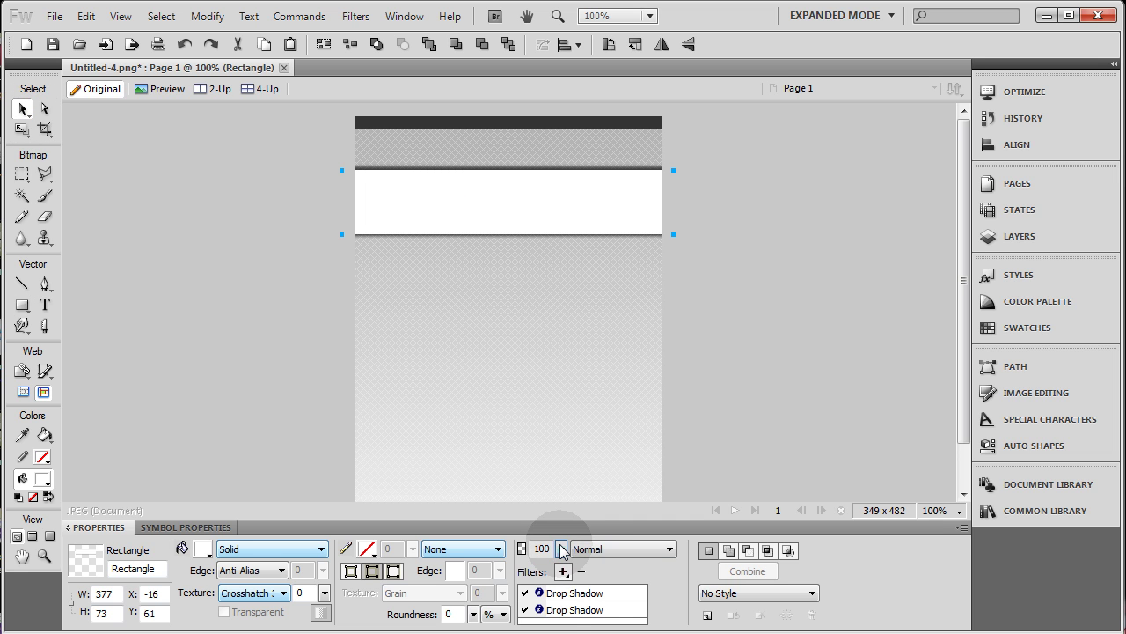
Lower the white band's opacity to about 25%
{"action": "left_click_drag", "start_coordinate": [563, 551], "coordinate": [566, 598]}
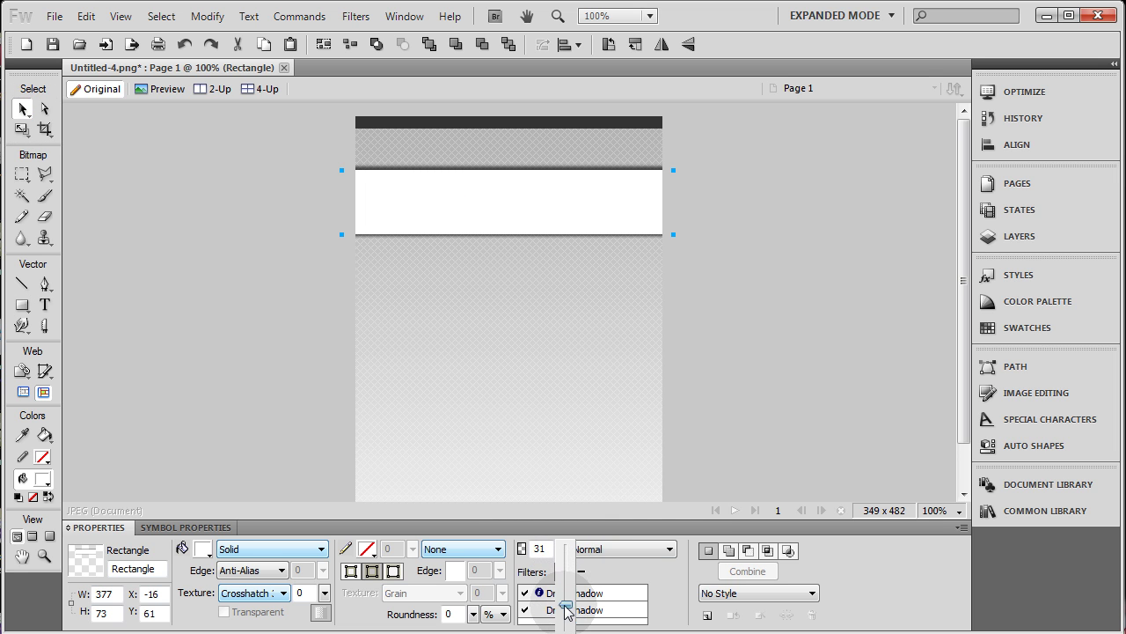
{"action": "left_click_drag", "start_coordinate": [566, 611], "coordinate": [566, 616]}
{"action": "left_click", "coordinate": [561, 548]}
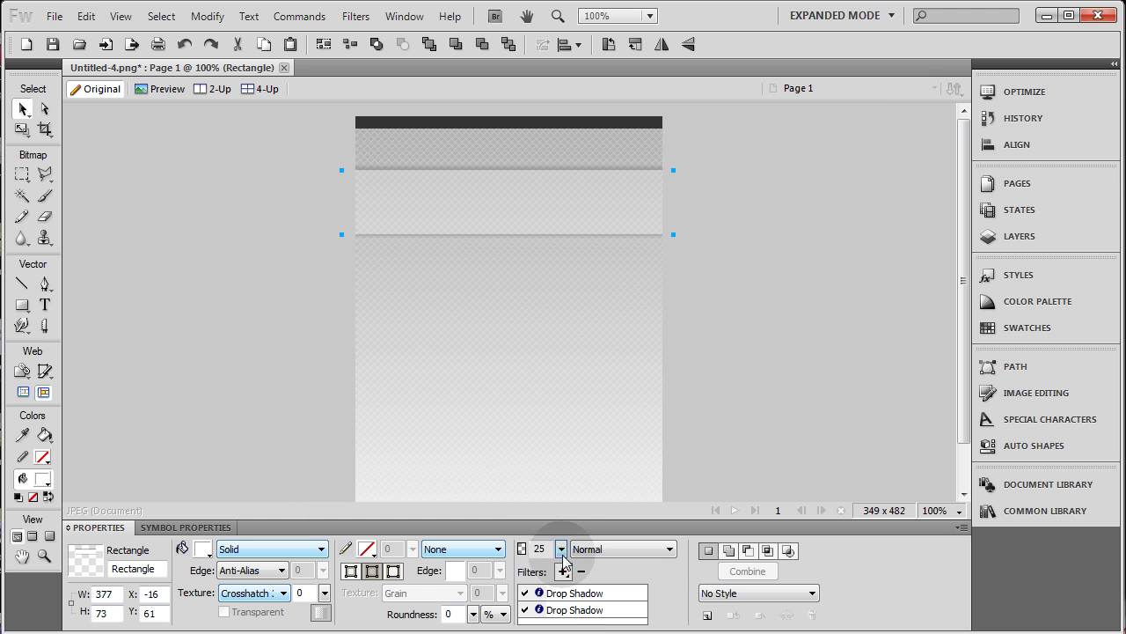
{"action": "left_click_drag", "start_coordinate": [561, 548], "coordinate": [563, 536]}
{"action": "left_click", "coordinate": [811, 240]}
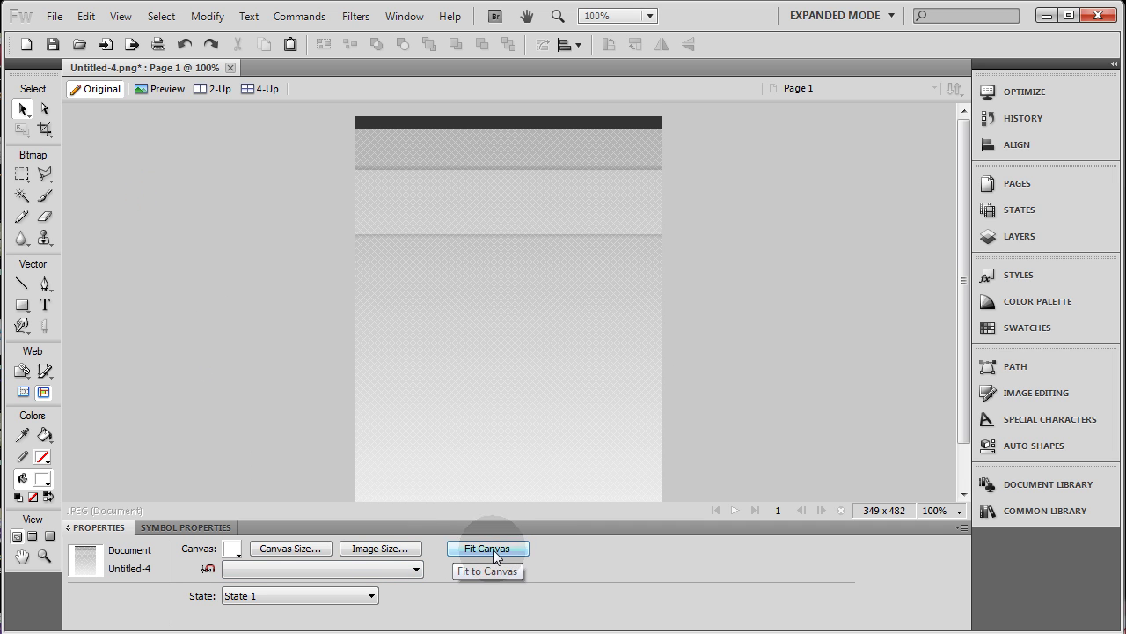
Change the canvas width from 349 to 24 px, keeping 482 px height, and zoom to inspect
{"action": "left_click", "coordinate": [292, 548]}
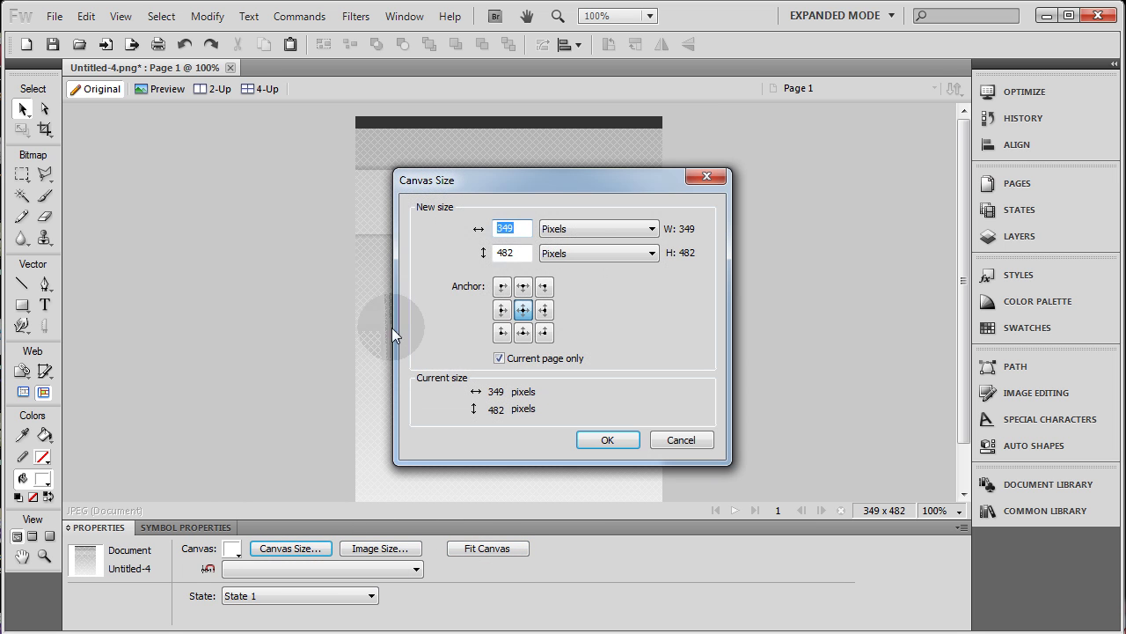
{"action": "left_click", "coordinate": [520, 228]}
{"action": "left_click_drag", "start_coordinate": [520, 228], "coordinate": [485, 365]}
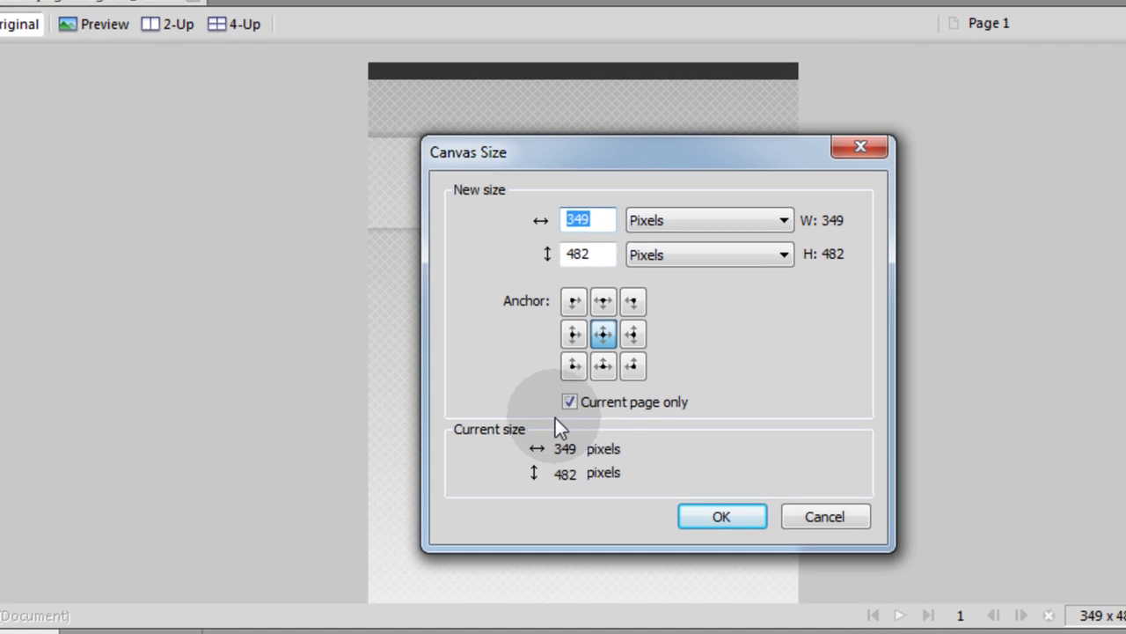
{"action": "type", "text": "24"}
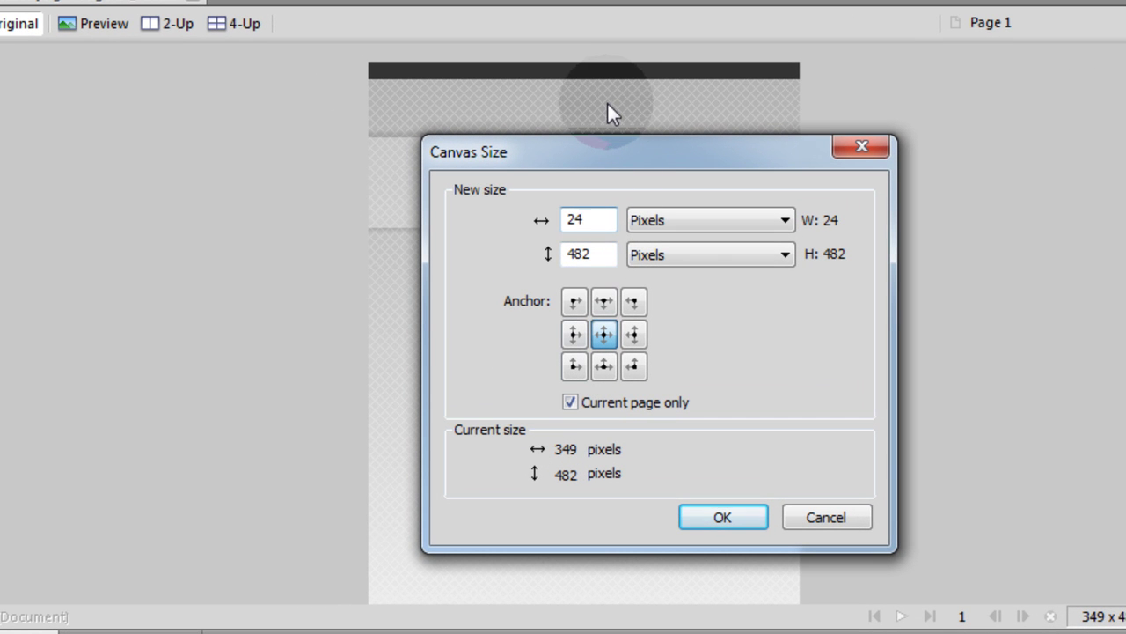
{"action": "left_click", "coordinate": [732, 519]}
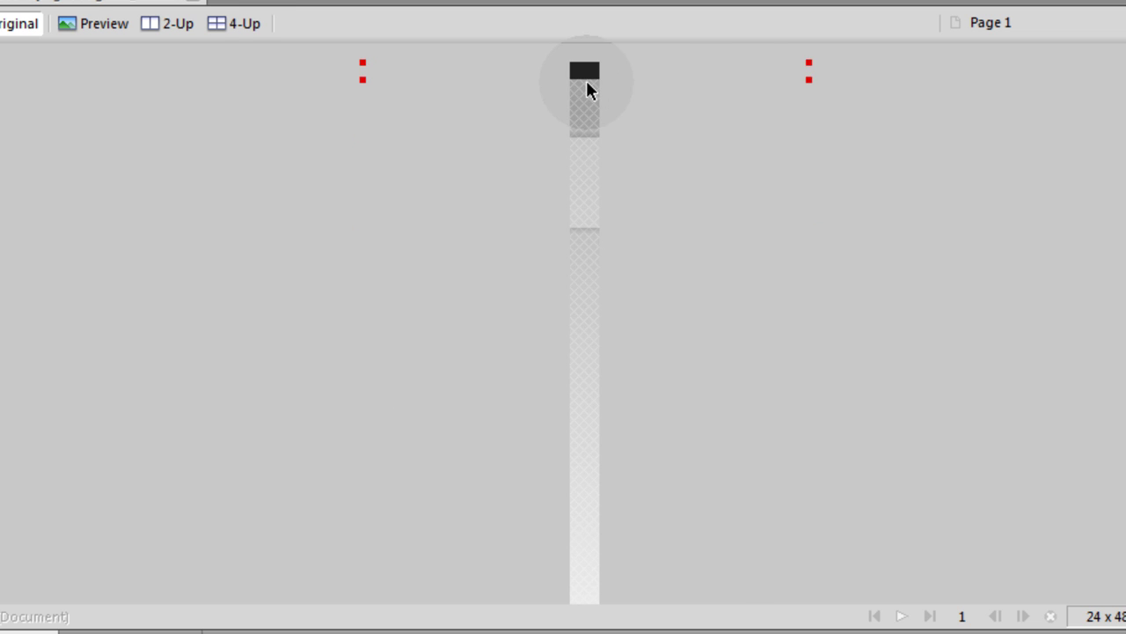
{"action": "left_click", "coordinate": [586, 83]}
{"action": "scroll", "coordinate": [759, 265], "scroll_direction": "up", "scroll_amount": 4}
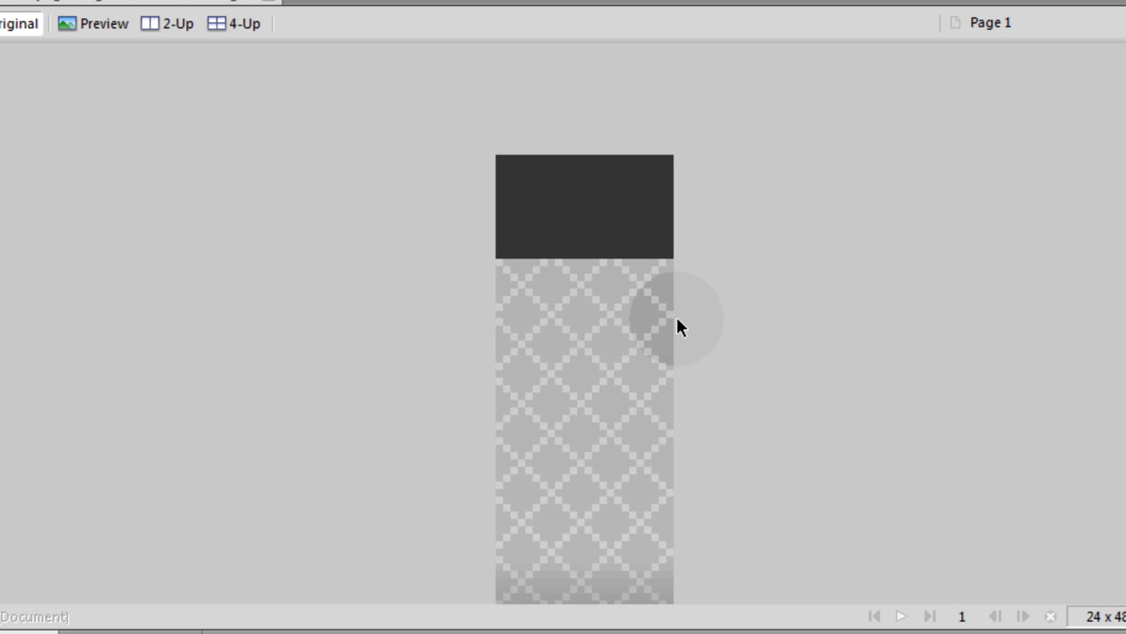
{"action": "scroll", "coordinate": [729, 328], "scroll_direction": "down", "scroll_amount": 1}
{"action": "scroll", "coordinate": [728, 322], "scroll_direction": "down", "scroll_amount": 2}
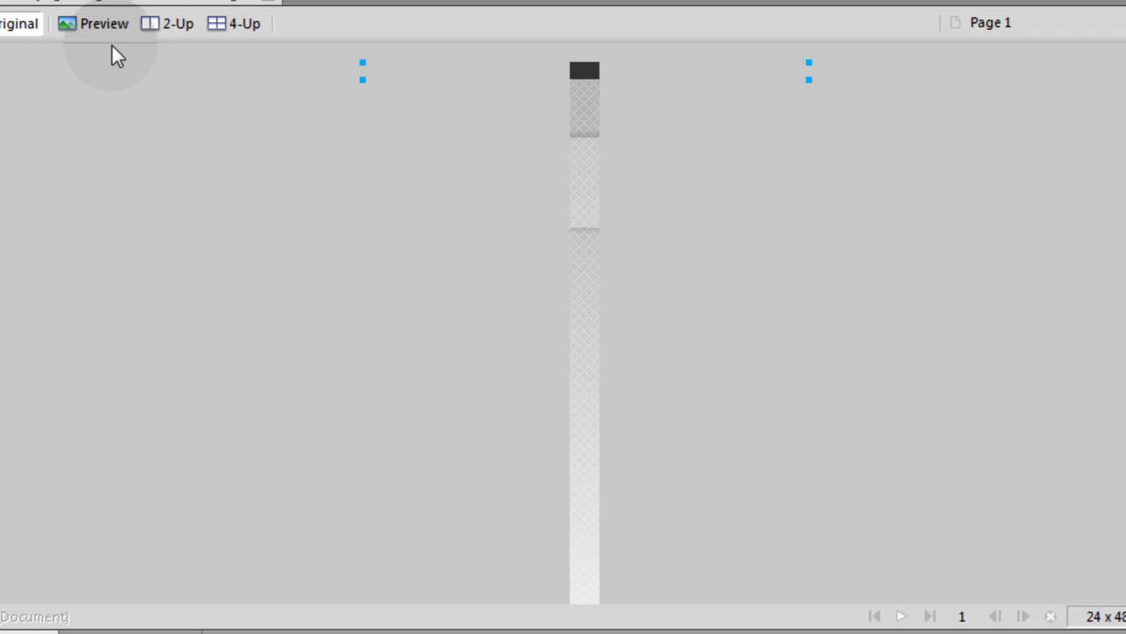
Run the Export Wizard with The web as the destination to reach the export preview
{"action": "left_click", "coordinate": [58, 17]}
{"action": "left_click", "coordinate": [141, 513]}
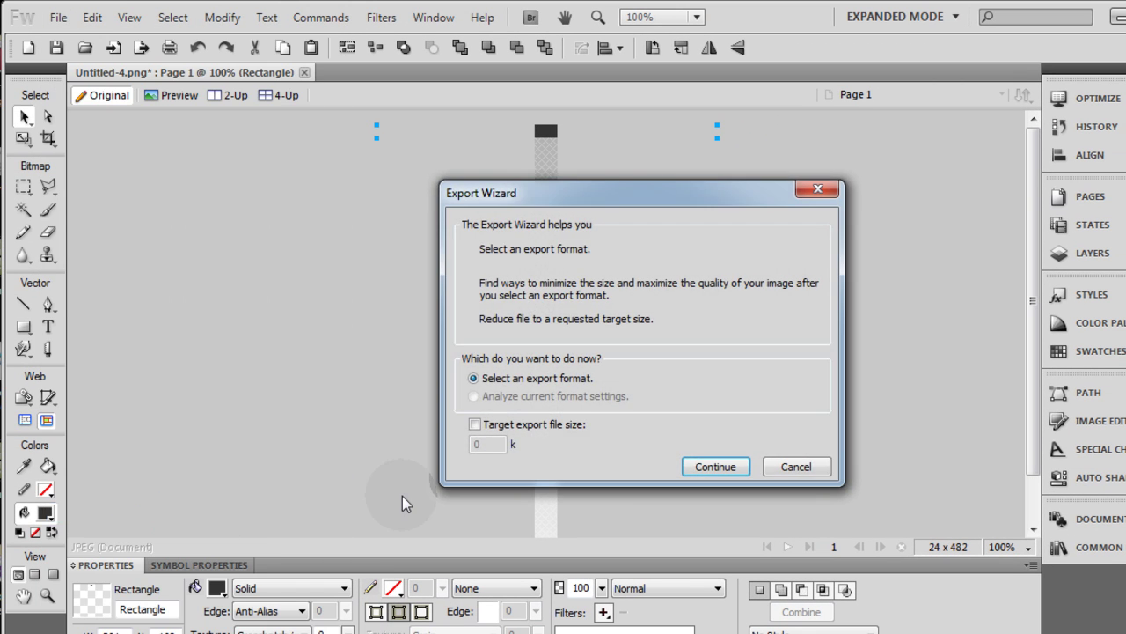
{"action": "left_click", "coordinate": [715, 466]}
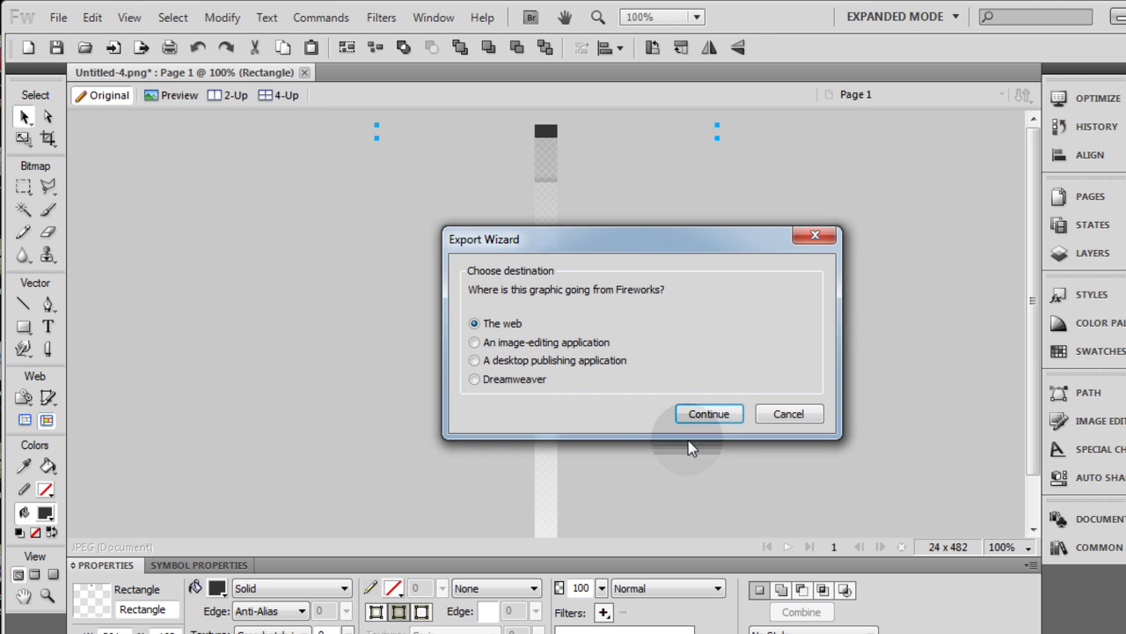
{"action": "left_click", "coordinate": [710, 414]}
{"action": "left_click", "coordinate": [762, 452]}
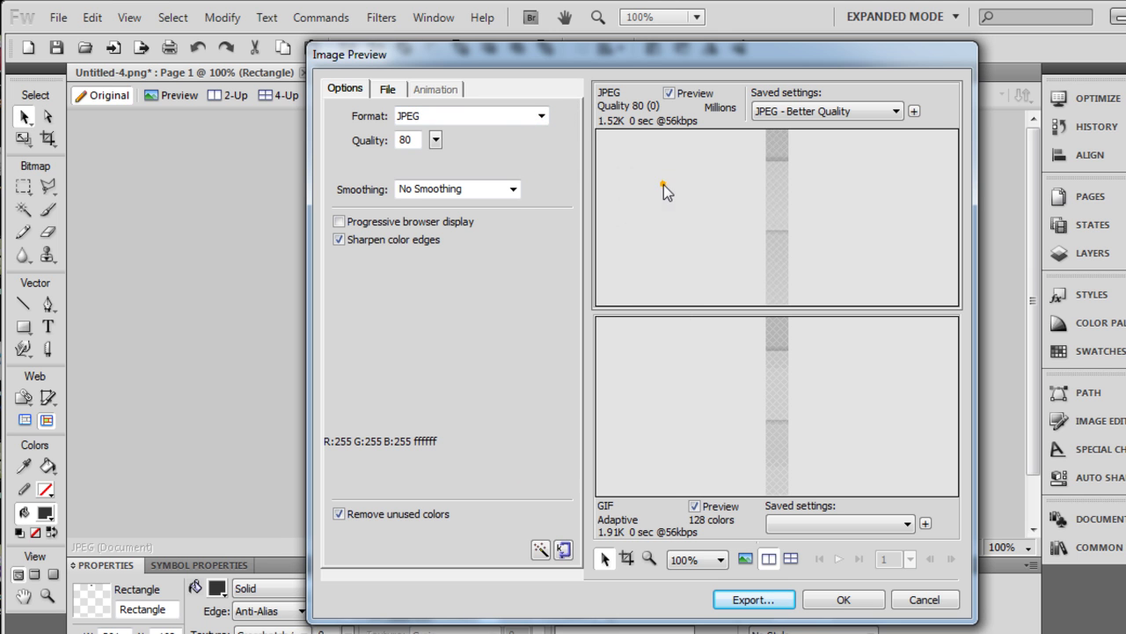
Raise the JPEG quality from 80 to 86 and bring up the Export save dialog
{"action": "left_click_drag", "start_coordinate": [435, 142], "coordinate": [435, 136]}
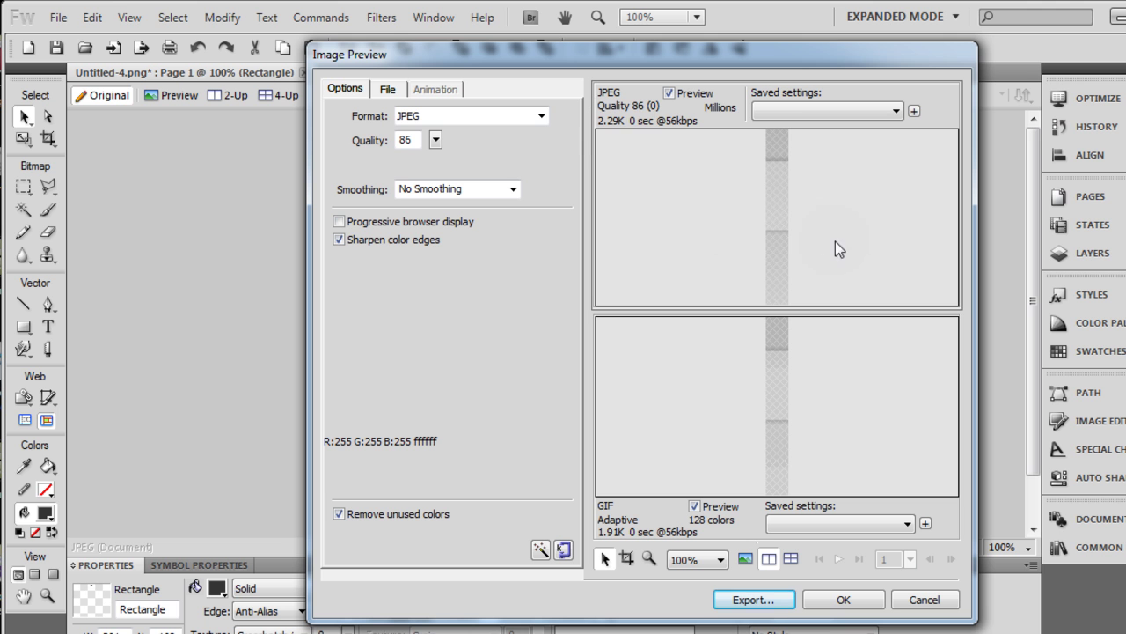
{"action": "left_click", "coordinate": [734, 250]}
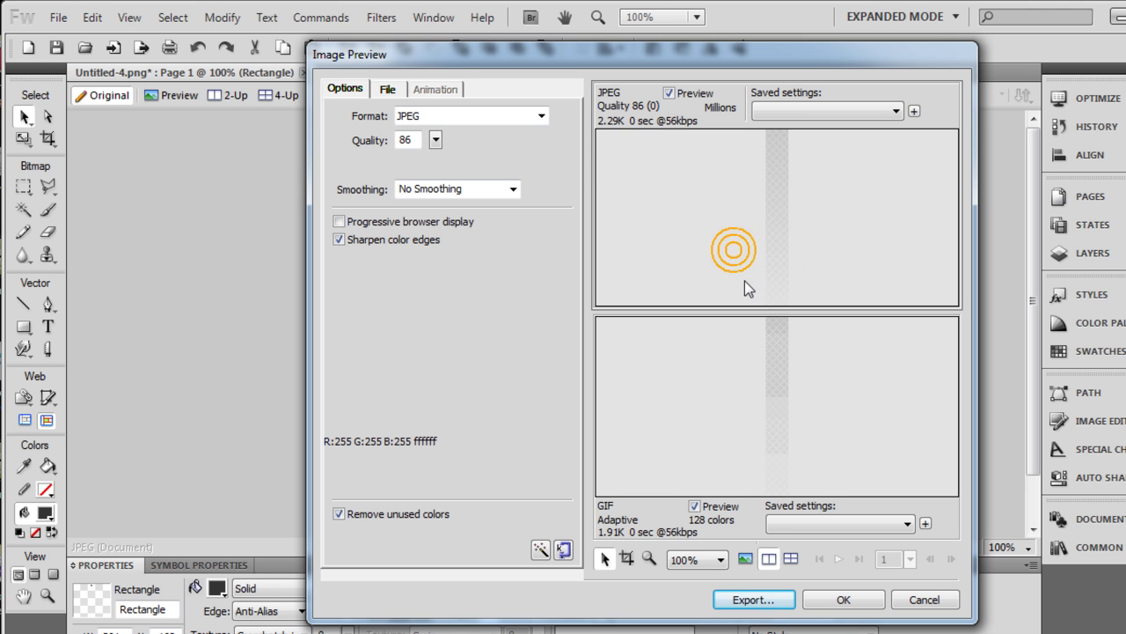
{"action": "left_click", "coordinate": [754, 599]}
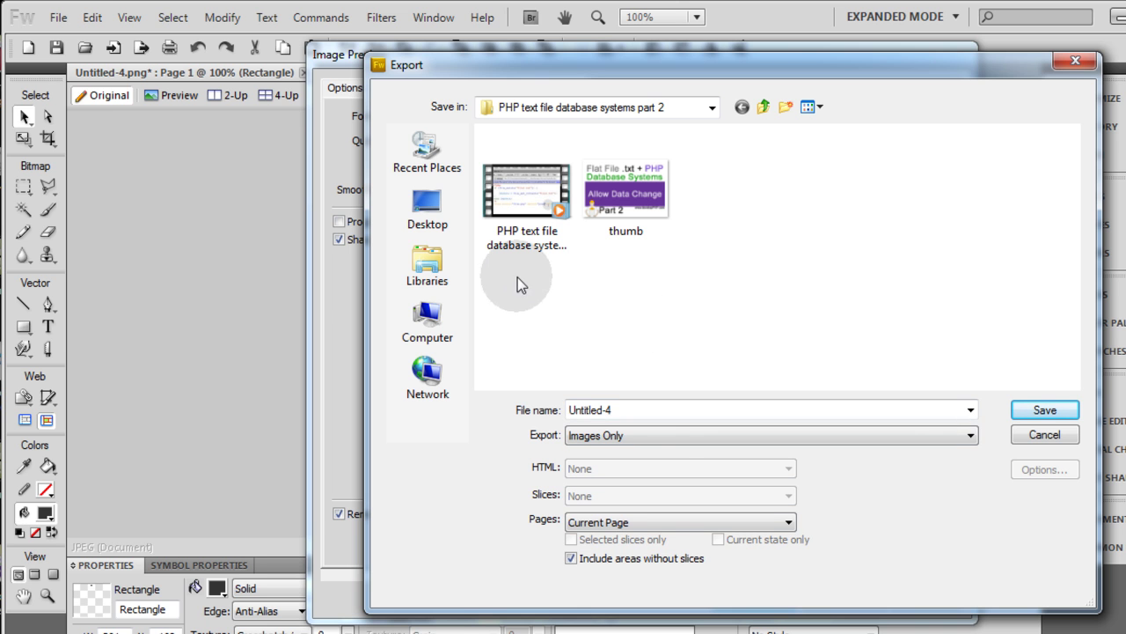
Save the exported JPEG as mybgStrip and minimise Fireworks to the Windows desktop
{"action": "left_click", "coordinate": [798, 407]}
{"action": "type", "text": "mybgStrip"}
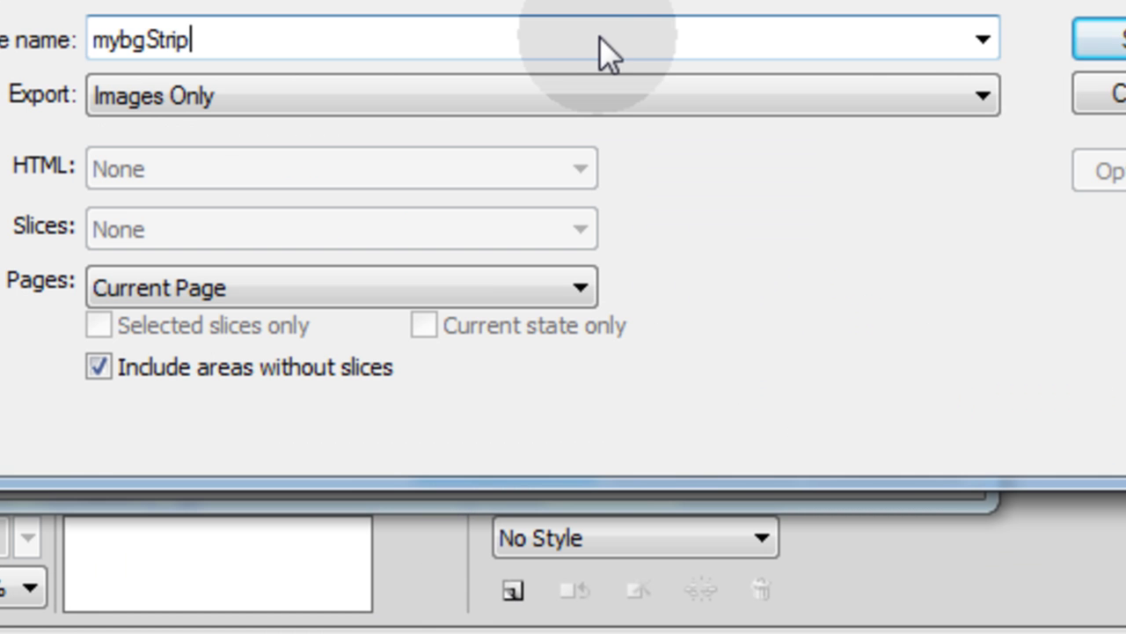
{"action": "left_click", "coordinate": [1105, 39]}
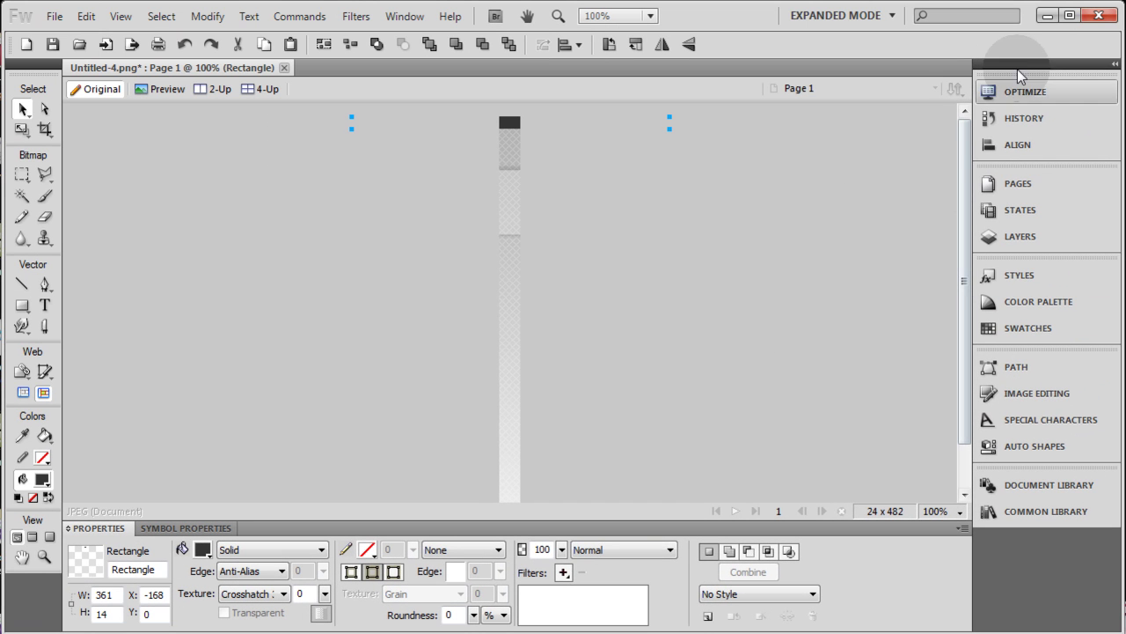
{"action": "left_click", "coordinate": [1047, 15]}
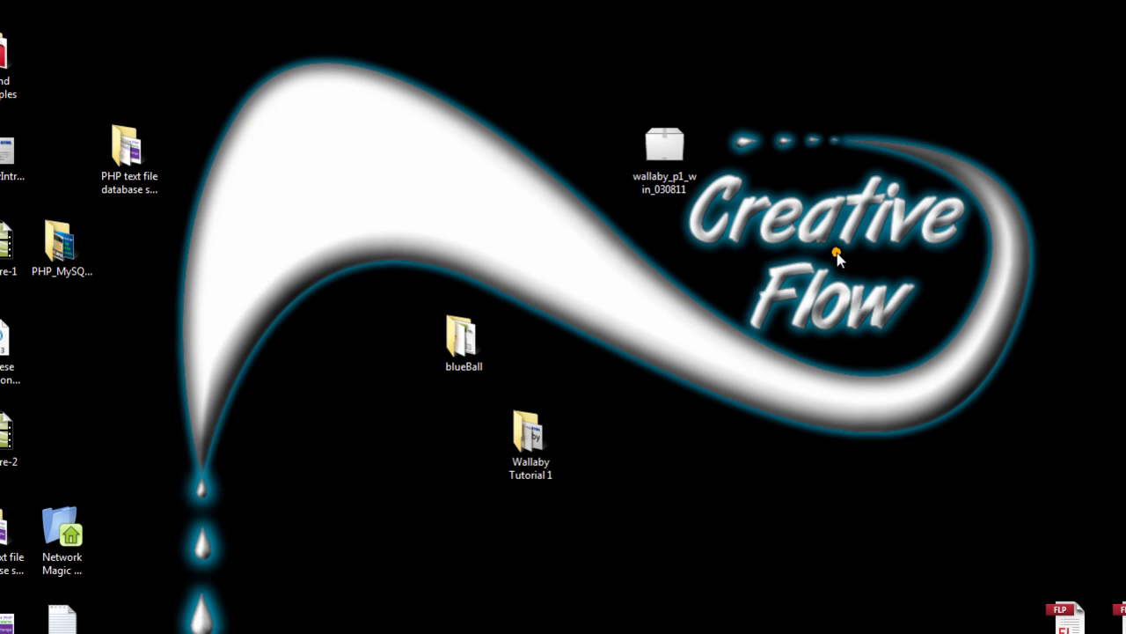
Create a blank HTML page, save it as index.html on the desktop, and bring up Page Properties
{"action": "left_click", "coordinate": [767, 353]}
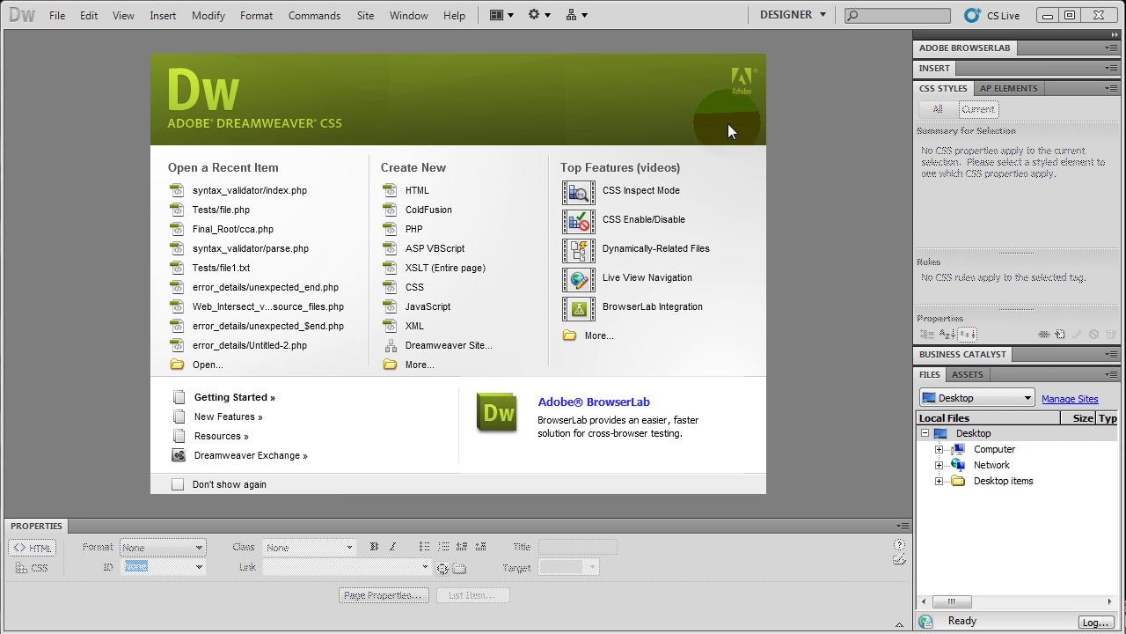
{"action": "left_click", "coordinate": [417, 193]}
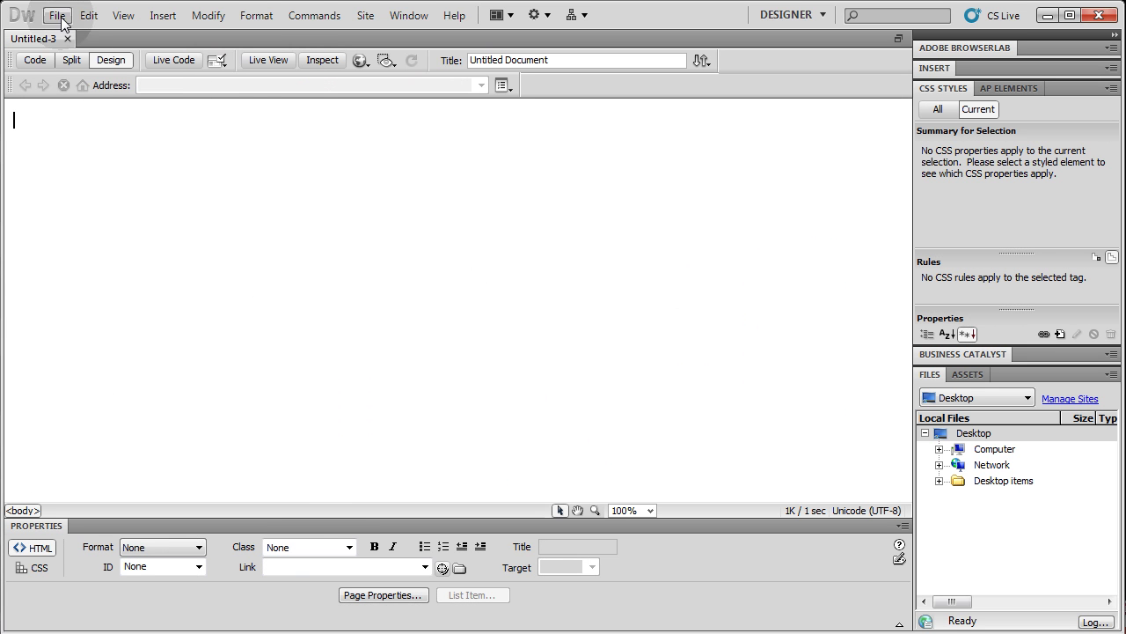
{"action": "left_click", "coordinate": [56, 15]}
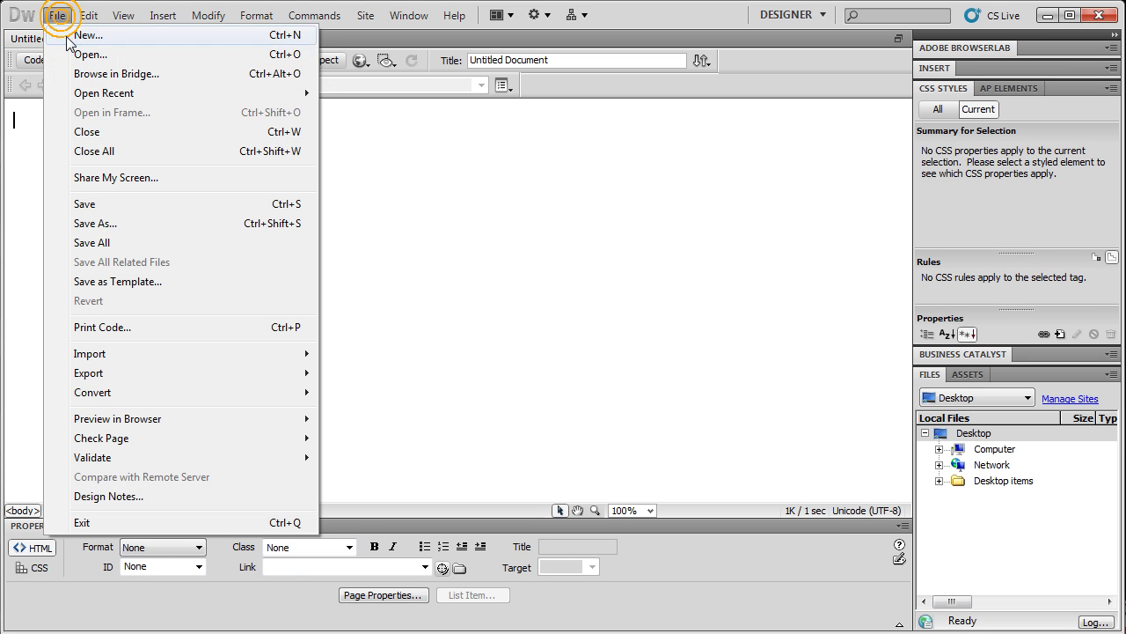
{"action": "left_click", "coordinate": [72, 220]}
{"action": "left_click", "coordinate": [342, 169]}
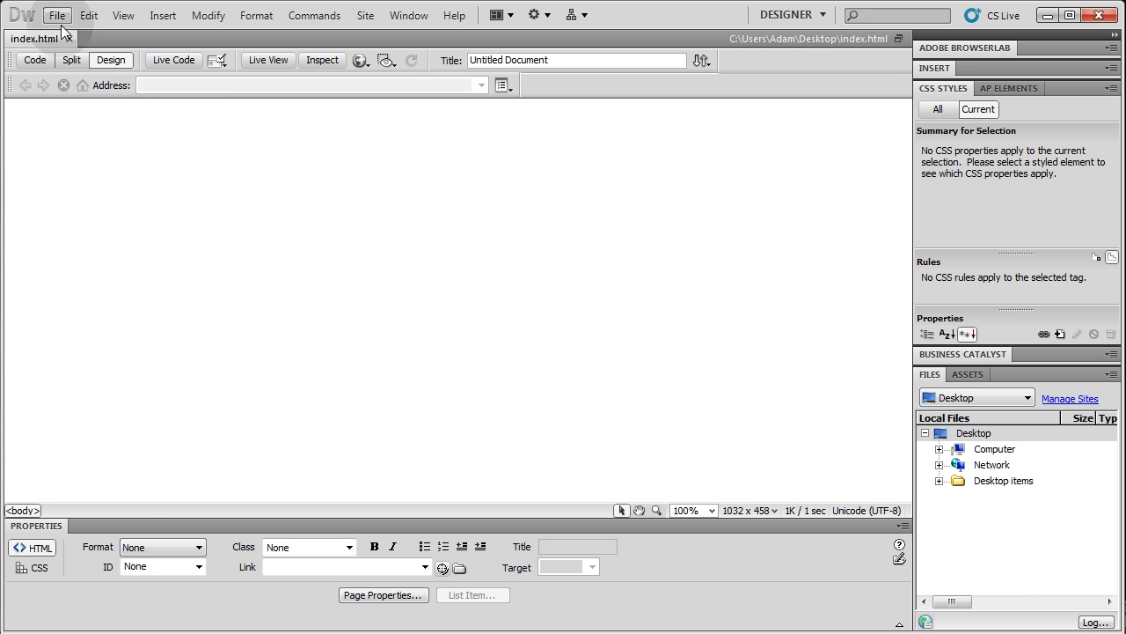
{"action": "left_click", "coordinate": [382, 595]}
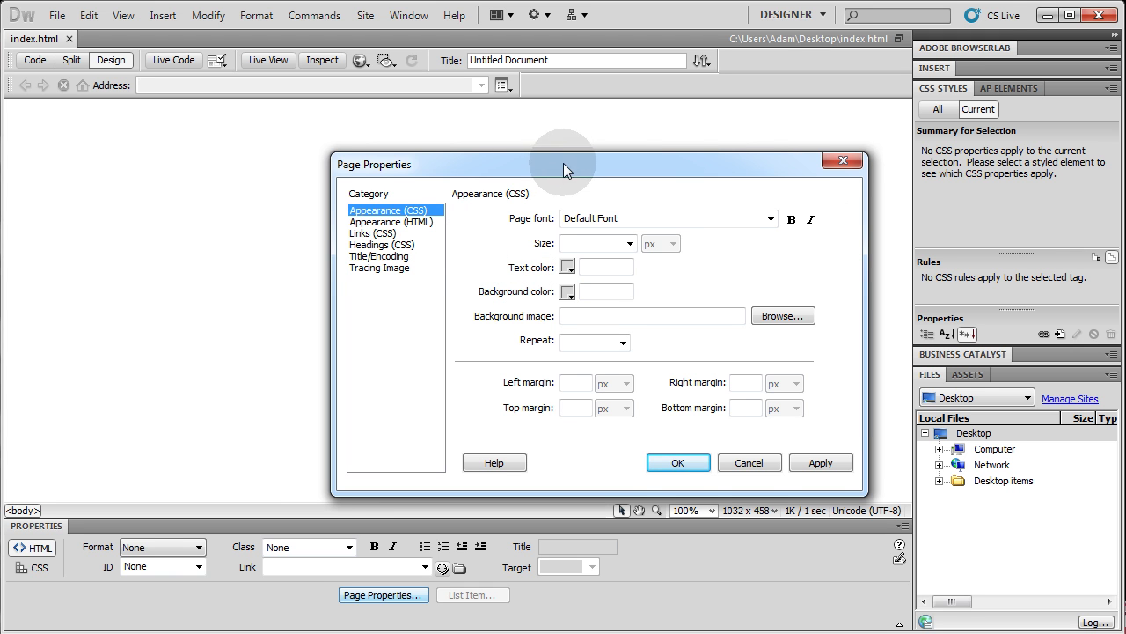
Give the body the mybgStrip.jpg background image tiled horizontally with repeat-x
{"action": "left_click_drag", "start_coordinate": [563, 163], "coordinate": [516, 132]}
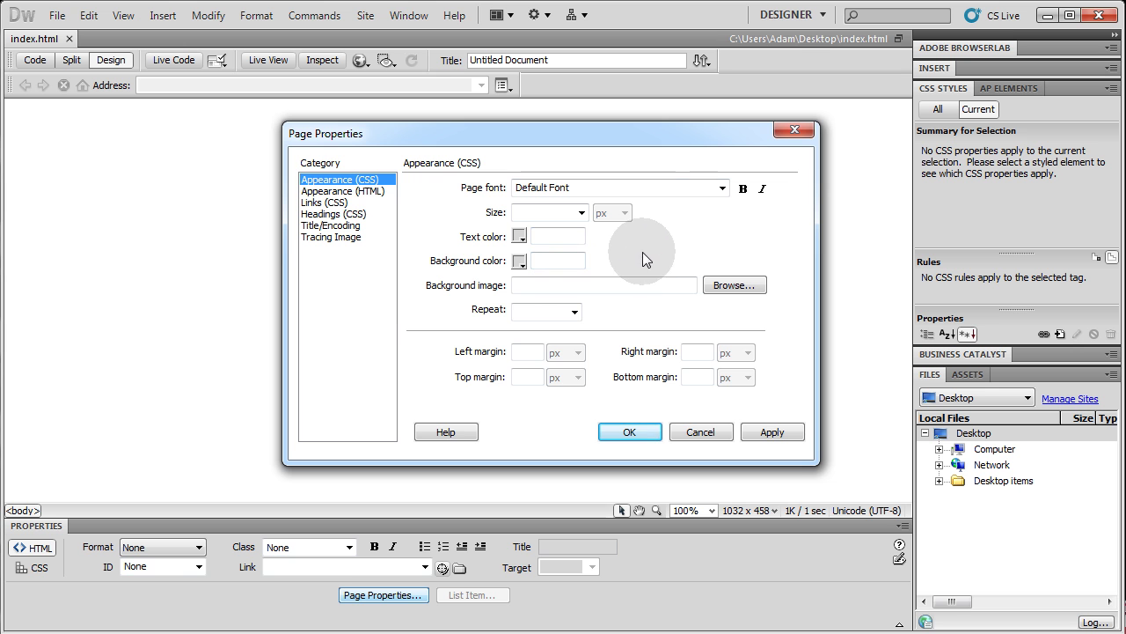
{"action": "left_click", "coordinate": [738, 285]}
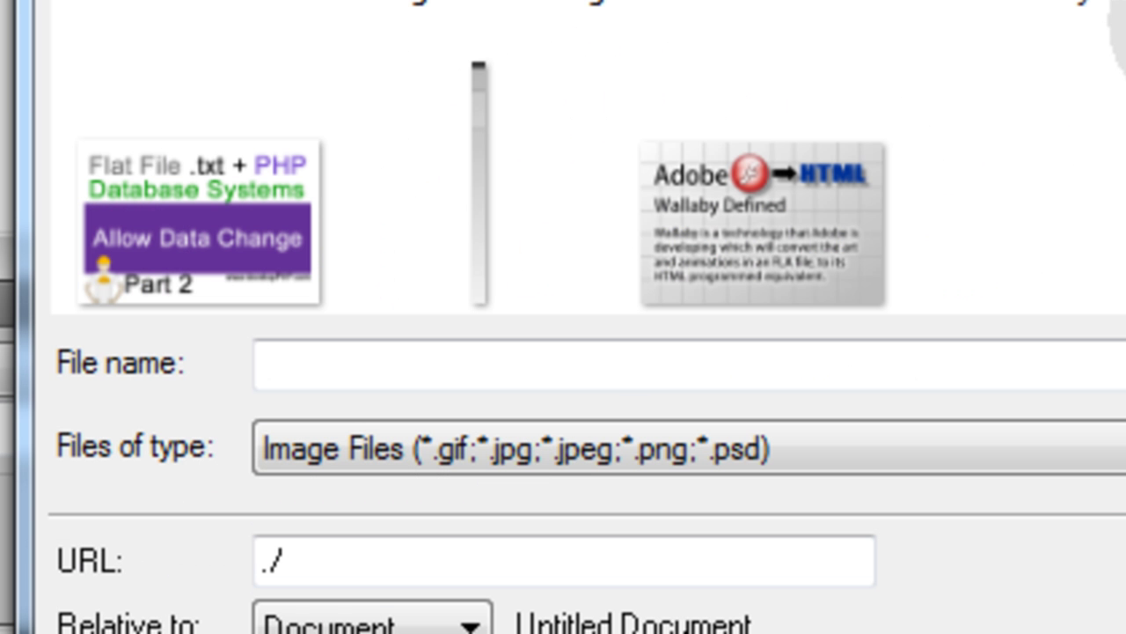
{"action": "double_click", "coordinate": [495, 205]}
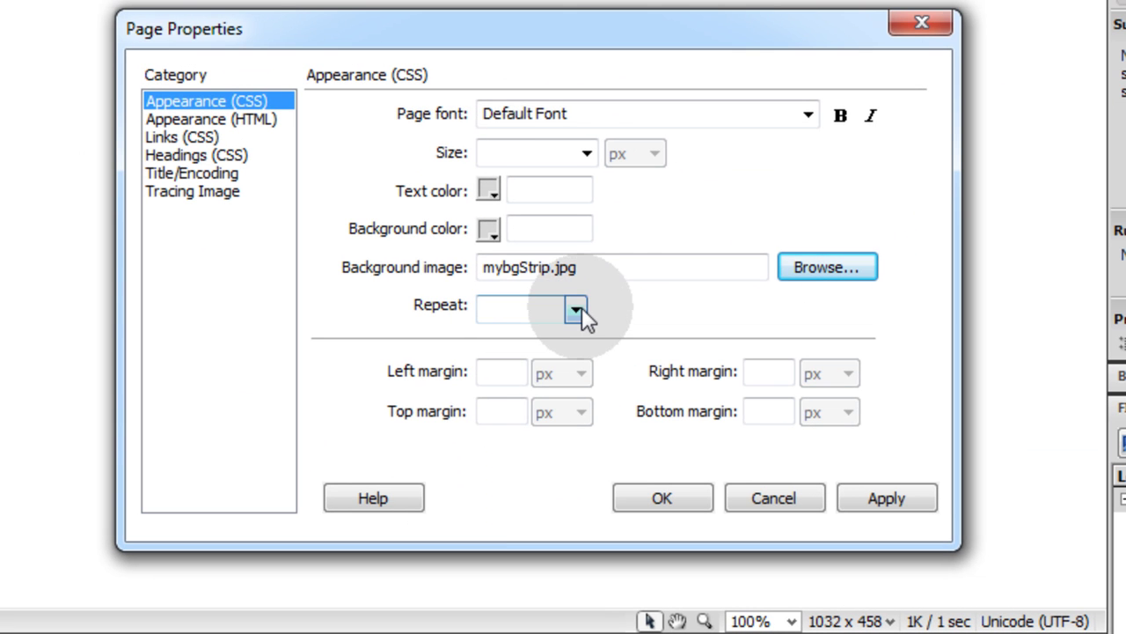
{"action": "left_click", "coordinate": [667, 216]}
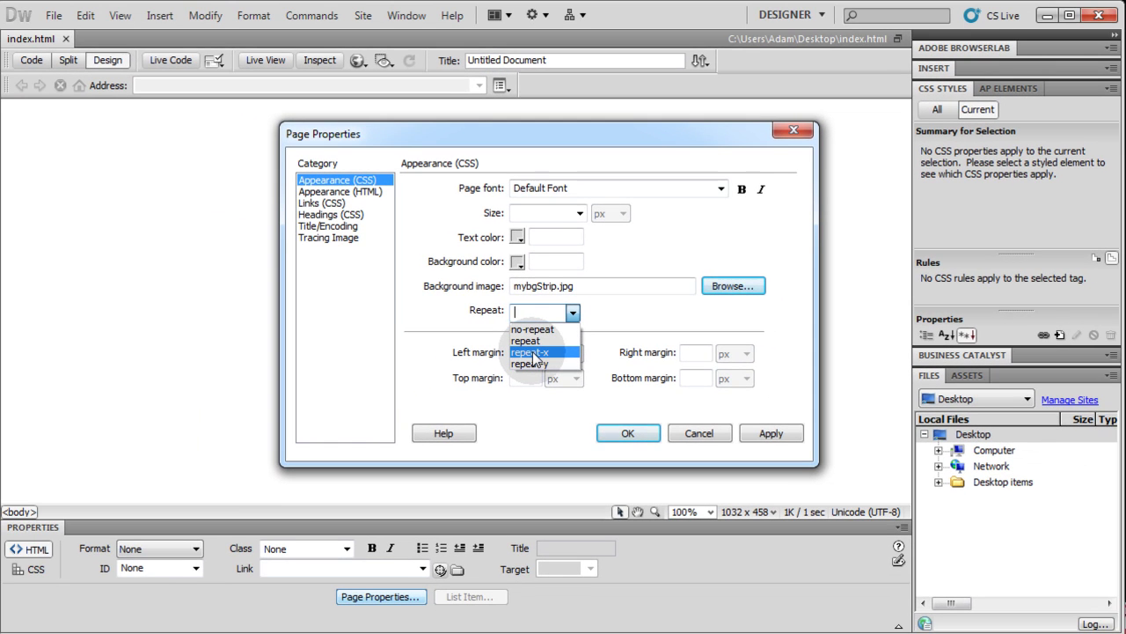
{"action": "left_click", "coordinate": [531, 352]}
{"action": "left_click", "coordinate": [769, 433]}
{"action": "left_click", "coordinate": [630, 433]}
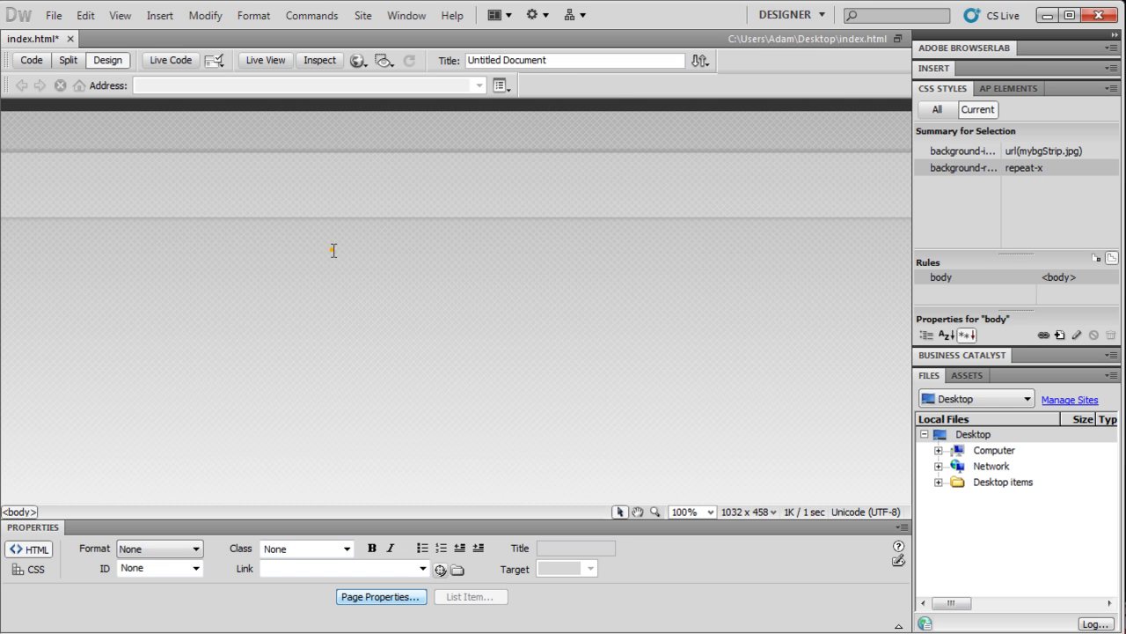
Maximize Dreamweaver and switch to Code view to show the body background style block
{"action": "left_click", "coordinate": [1069, 15]}
{"action": "left_click", "coordinate": [675, 219]}
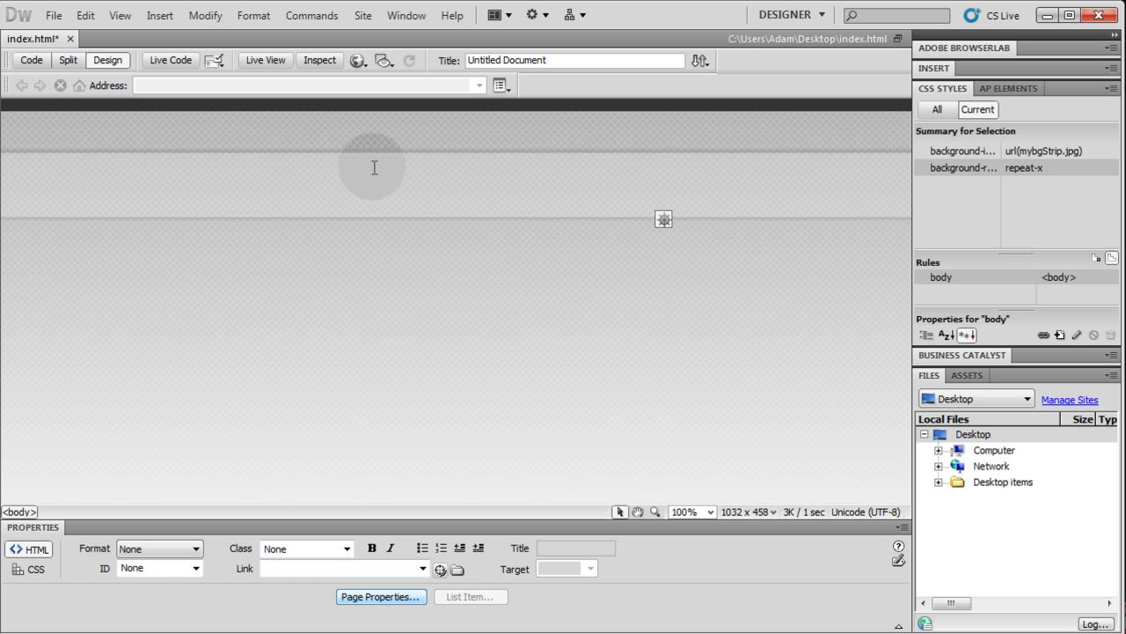
{"action": "left_click", "coordinate": [35, 63]}
{"action": "left_click", "coordinate": [286, 308]}
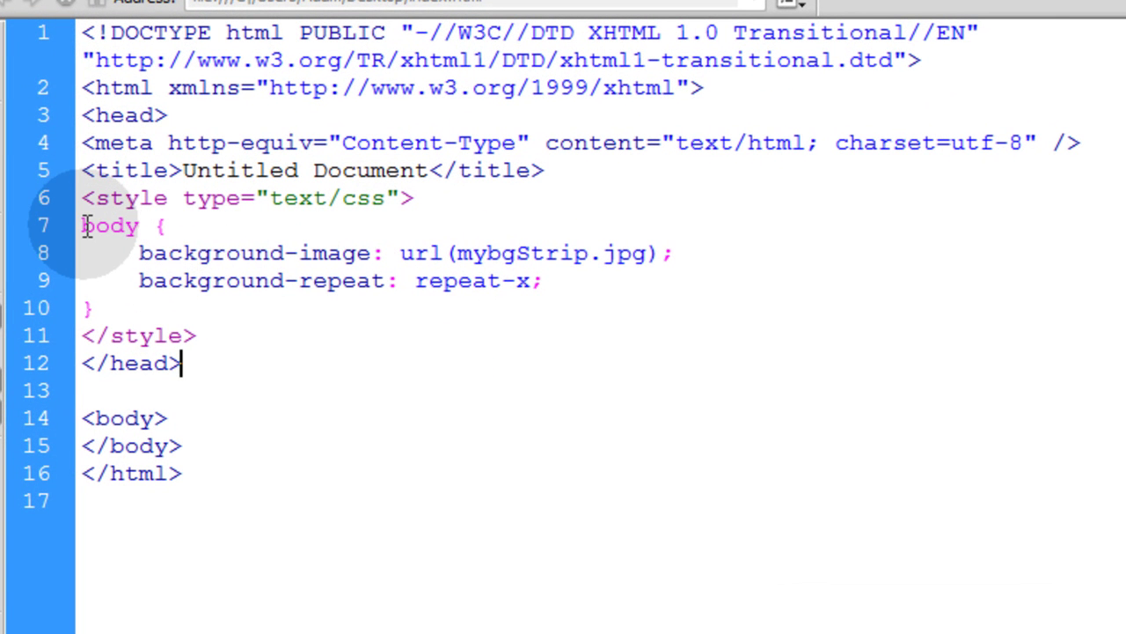
Highlight the body rule, background-repeat, mybgStrip and repeat-x in the source to explain them
{"action": "left_click_drag", "start_coordinate": [86, 226], "coordinate": [373, 255]}
{"action": "left_click", "coordinate": [140, 254]}
{"action": "left_click_drag", "start_coordinate": [136, 280], "coordinate": [387, 280]}
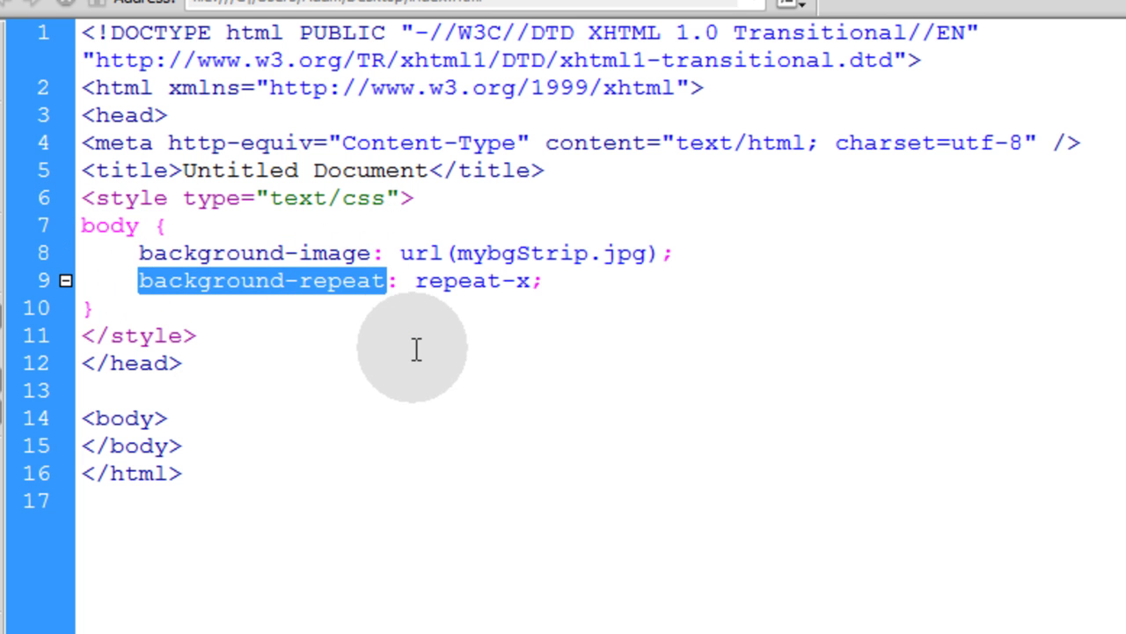
{"action": "double_click", "coordinate": [517, 254]}
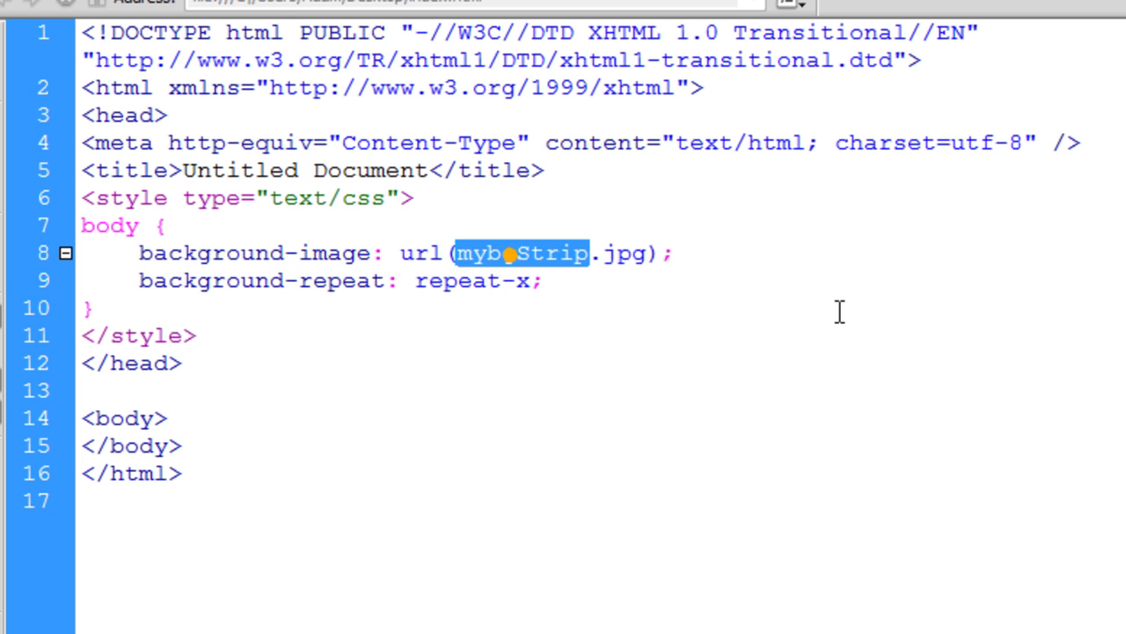
{"action": "left_click", "coordinate": [458, 253]}
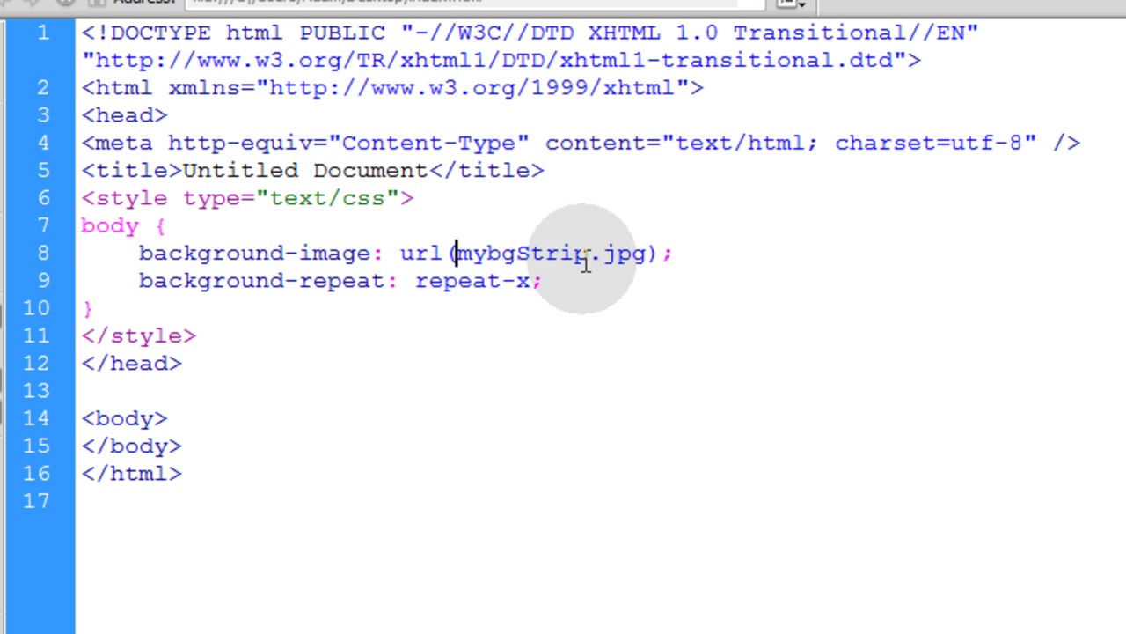
{"action": "left_click_drag", "start_coordinate": [415, 282], "coordinate": [524, 287]}
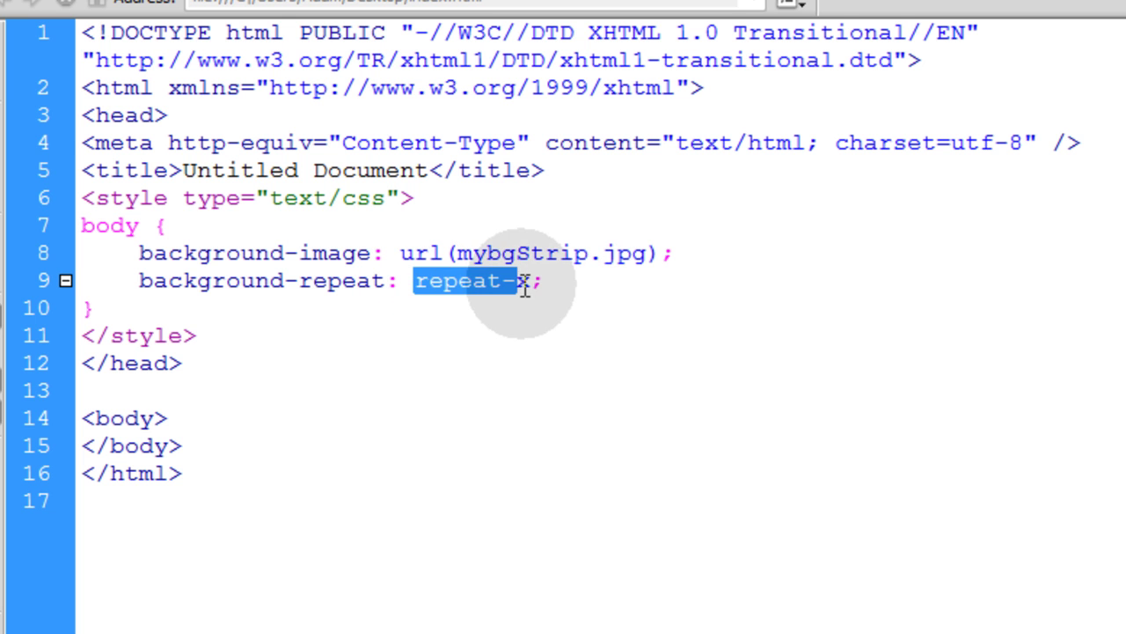
{"action": "left_click", "coordinate": [545, 280]}
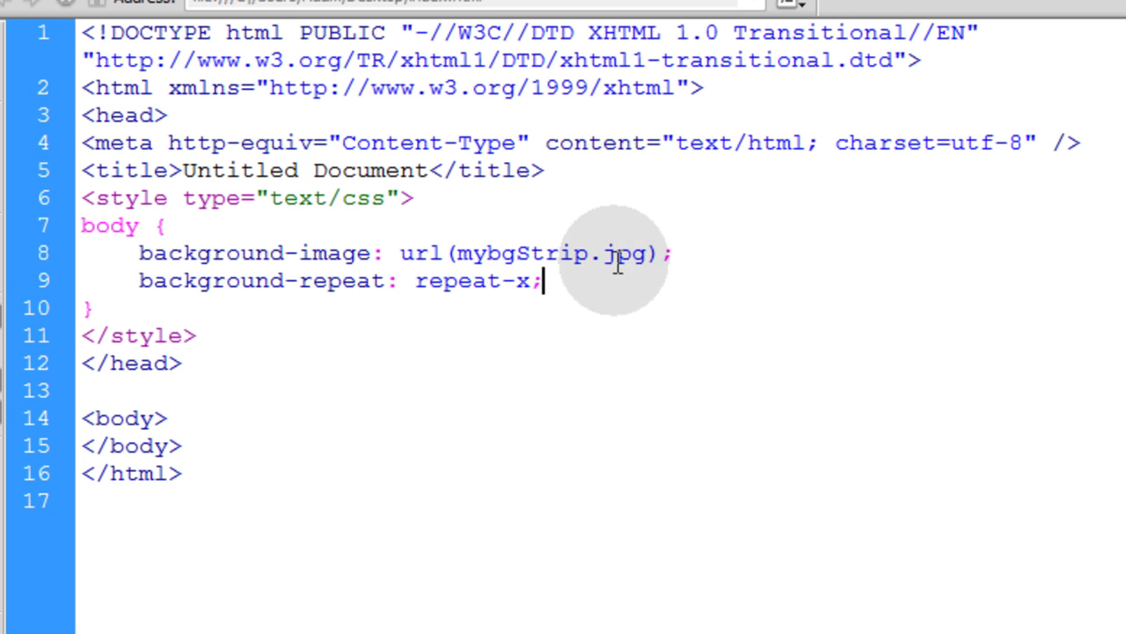
{"action": "left_click", "coordinate": [176, 71]}
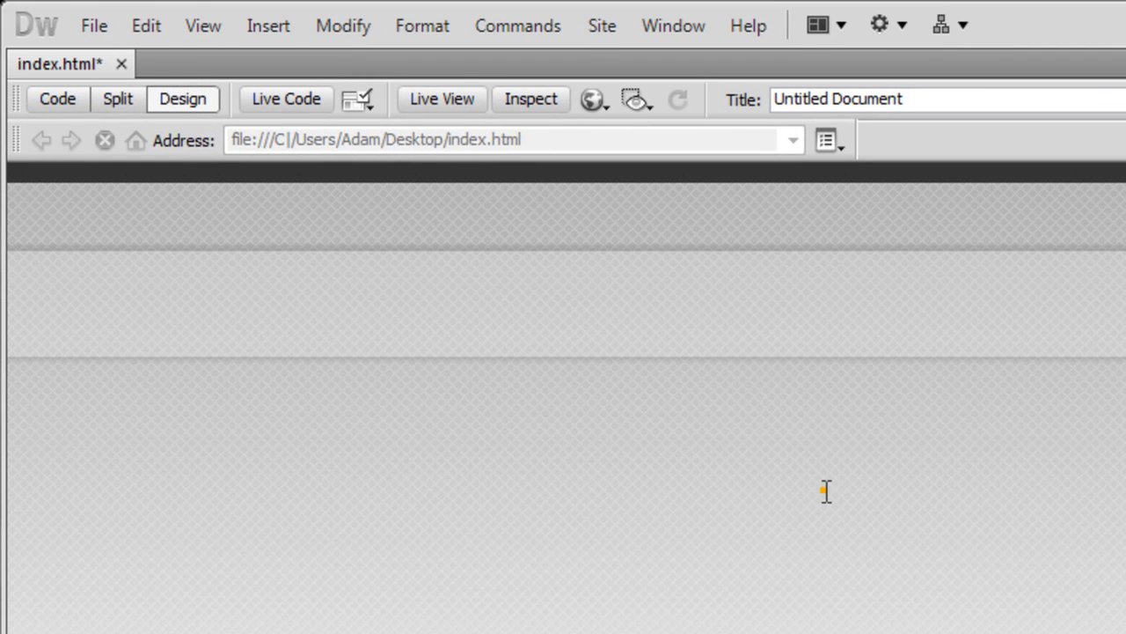
{"action": "left_click", "coordinate": [822, 490]}
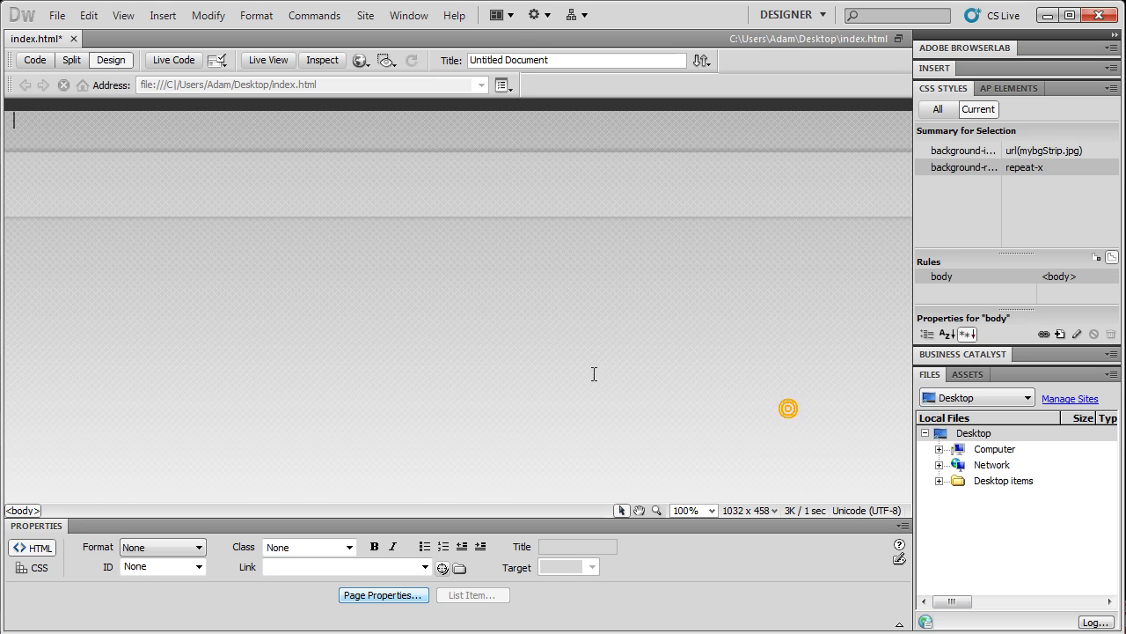
In Fireworks, move the strip gradient's right stop to the end and copy its hex value F0F0F0
{"action": "left_click", "coordinate": [384, 595]}
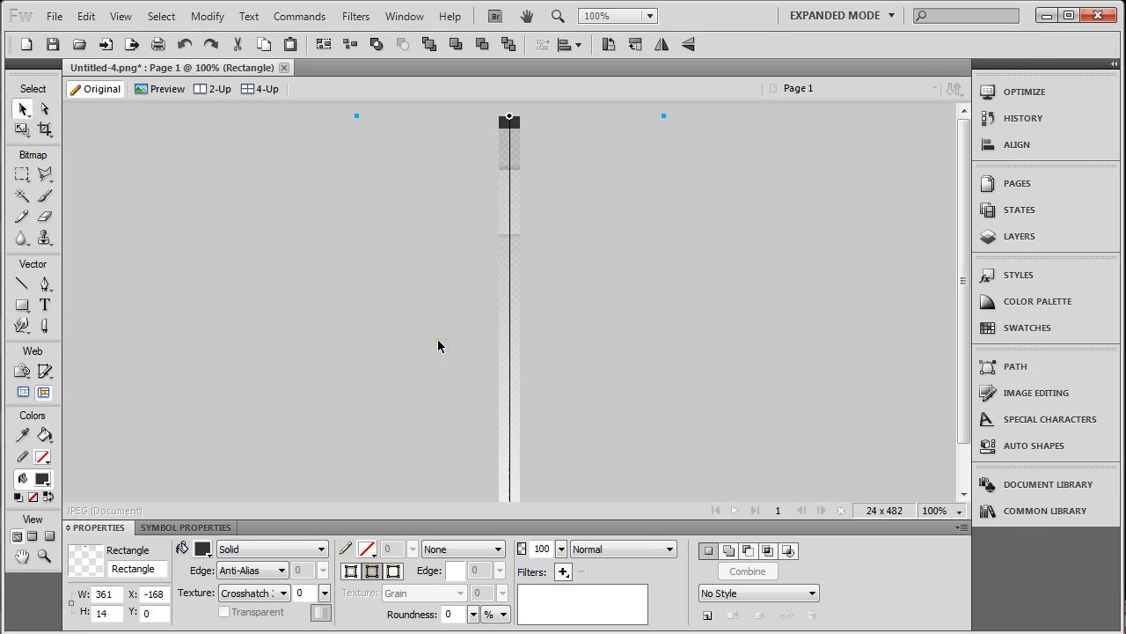
{"action": "left_click", "coordinate": [203, 549]}
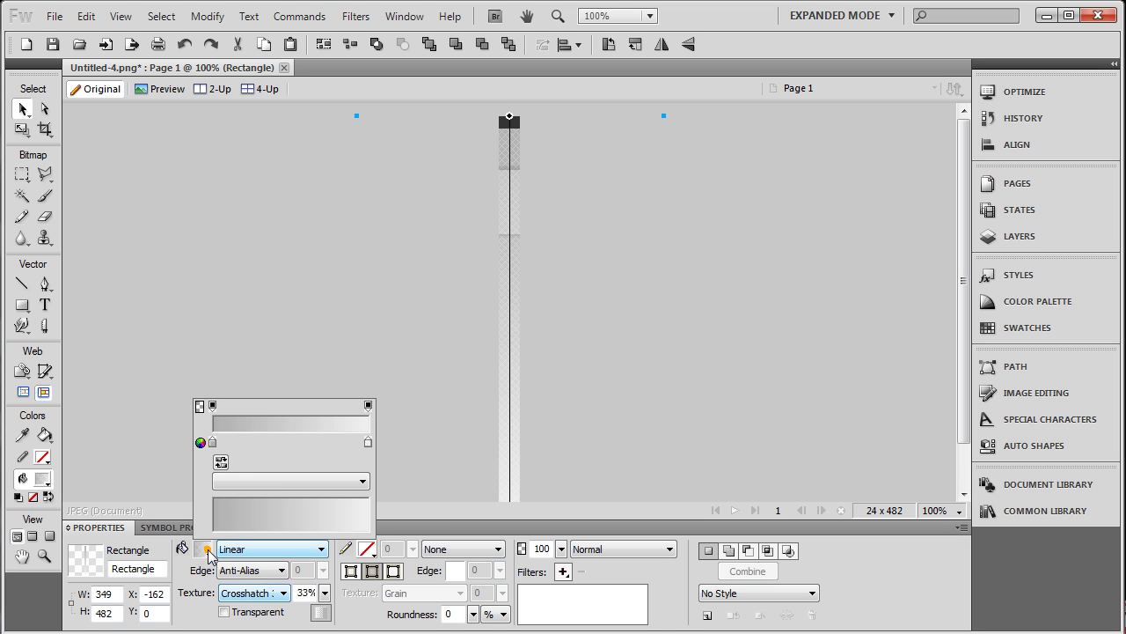
{"action": "left_click_drag", "start_coordinate": [327, 450], "coordinate": [371, 448]}
{"action": "left_click", "coordinate": [369, 446]}
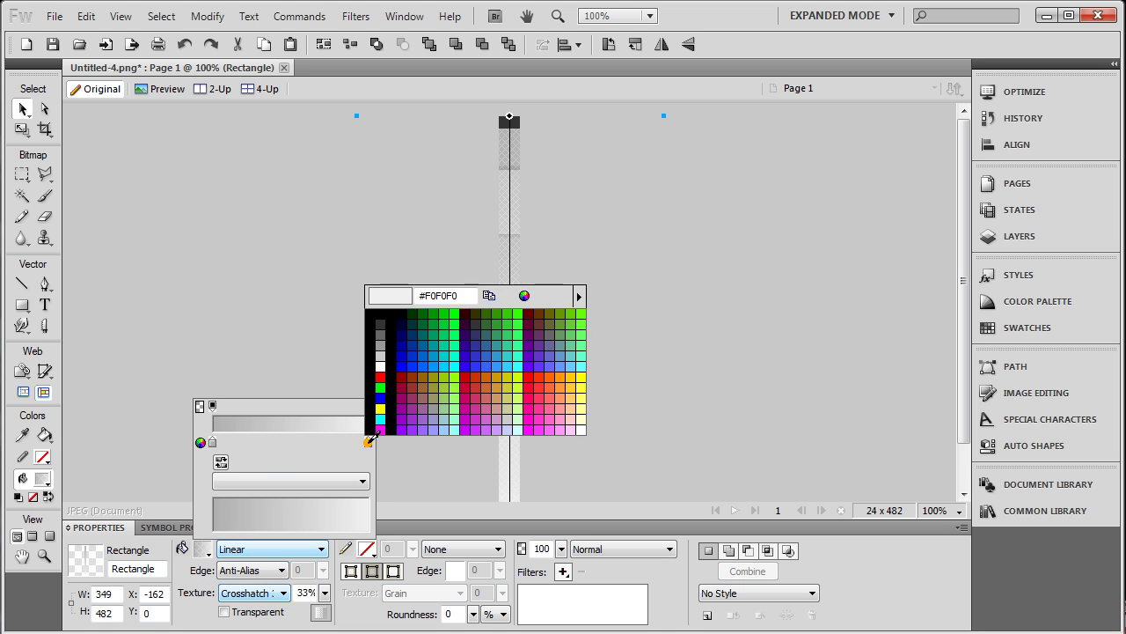
{"action": "left_click_drag", "start_coordinate": [456, 294], "coordinate": [426, 296]}
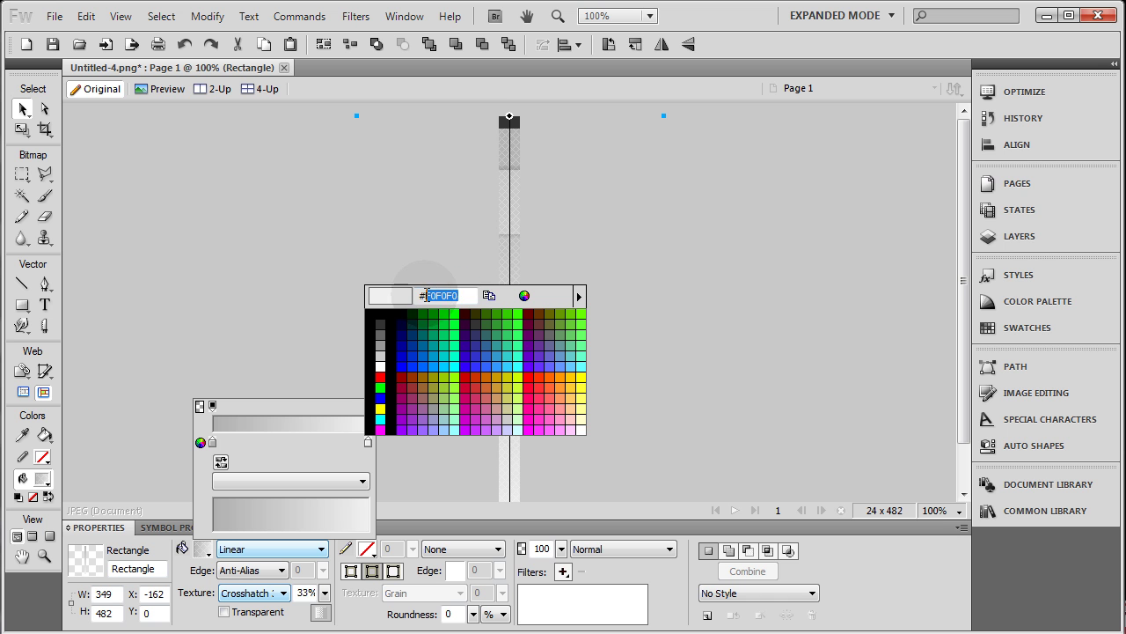
{"action": "key", "text": "Return"}
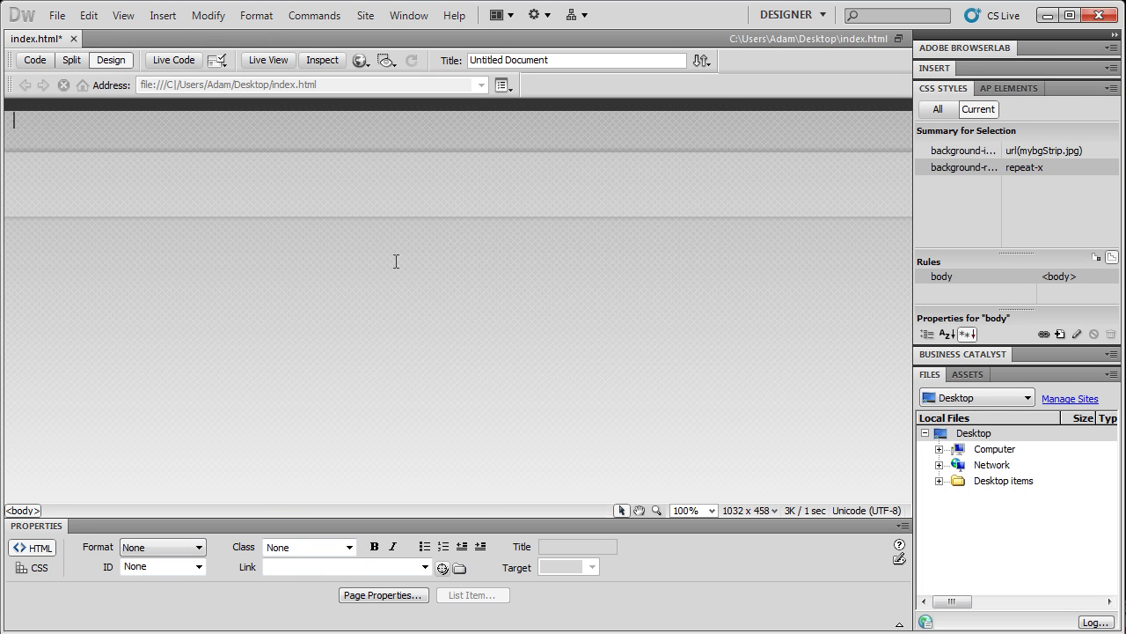
Set the page background colour to #F0F0F0 in Page Properties, then view the source
{"action": "left_click", "coordinate": [325, 320]}
{"action": "left_click", "coordinate": [381, 596]}
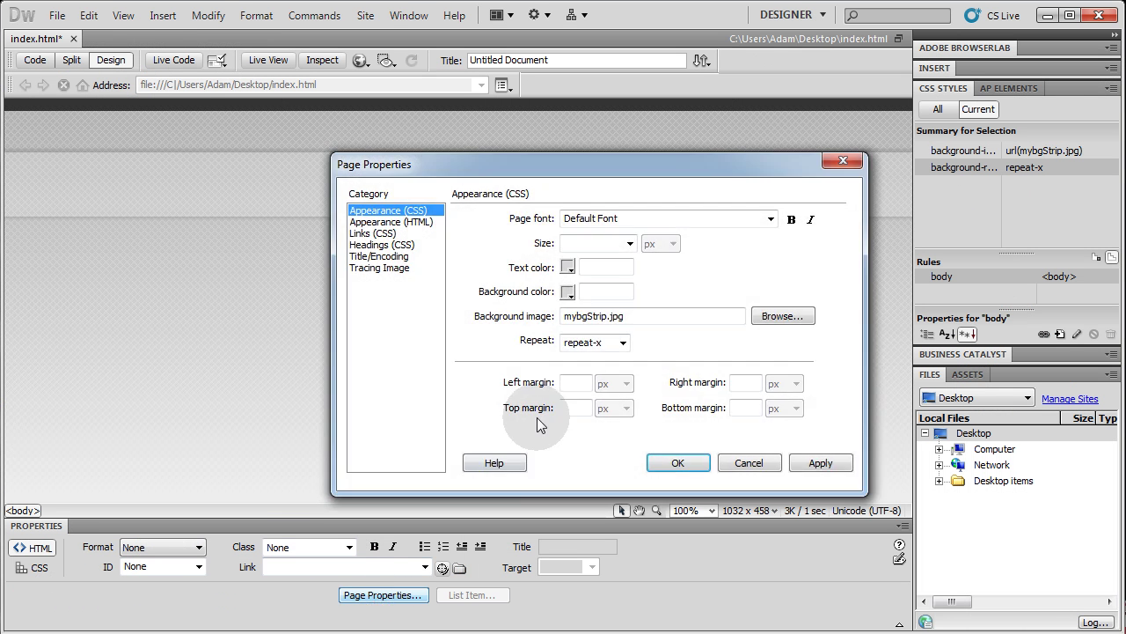
{"action": "left_click", "coordinate": [599, 290]}
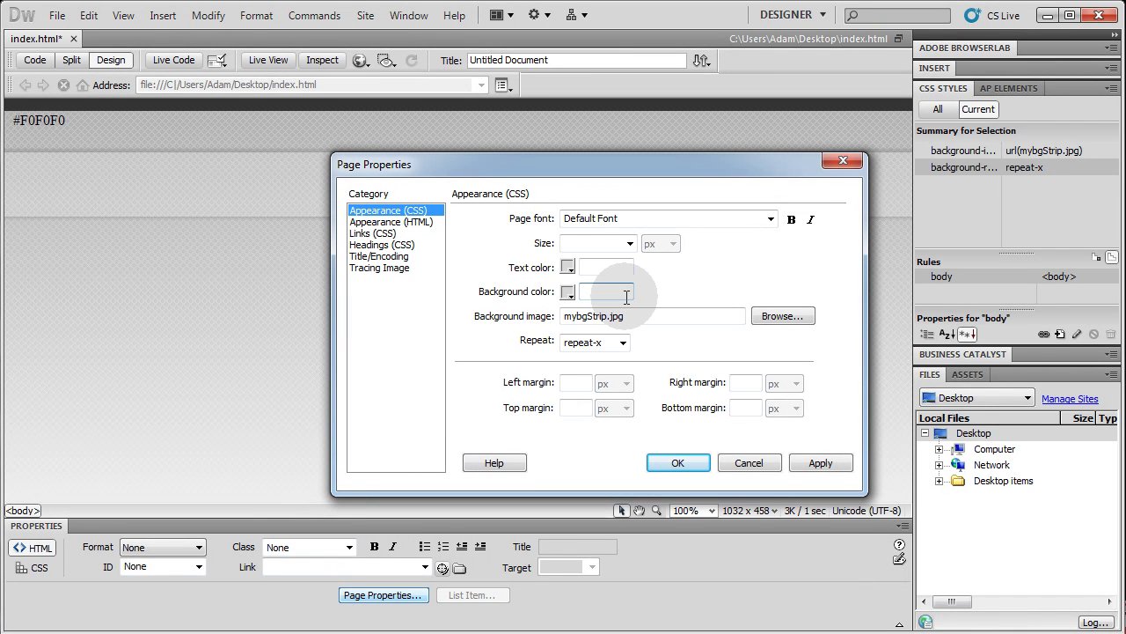
{"action": "type", "text": "#F0F0F0"}
{"action": "left_click", "coordinate": [593, 291]}
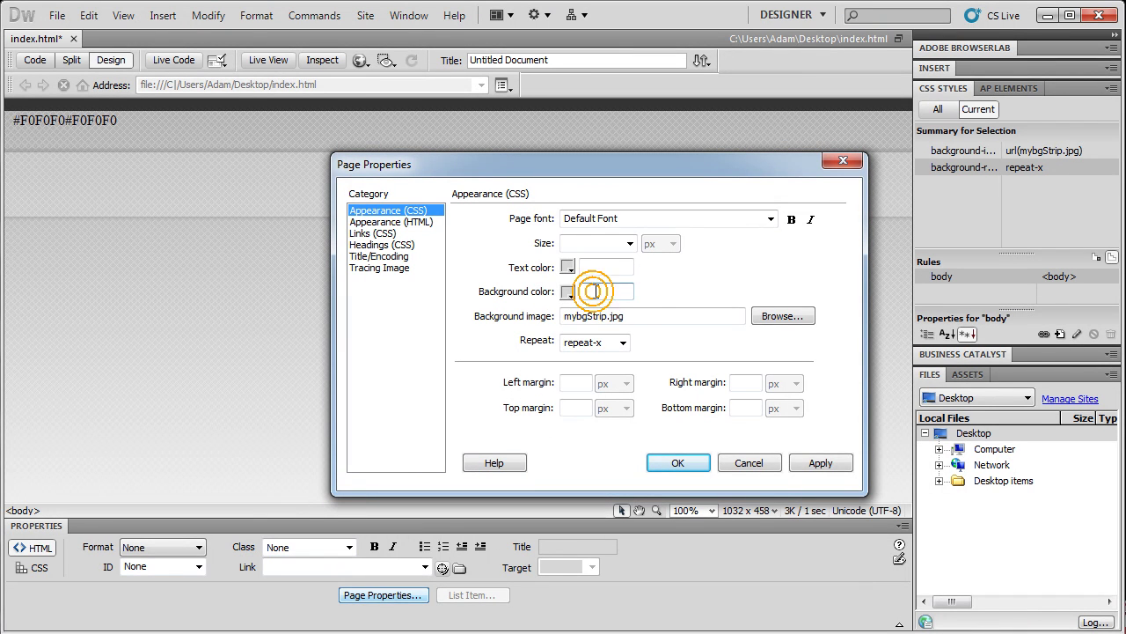
{"action": "type", "text": "F0F0F0"}
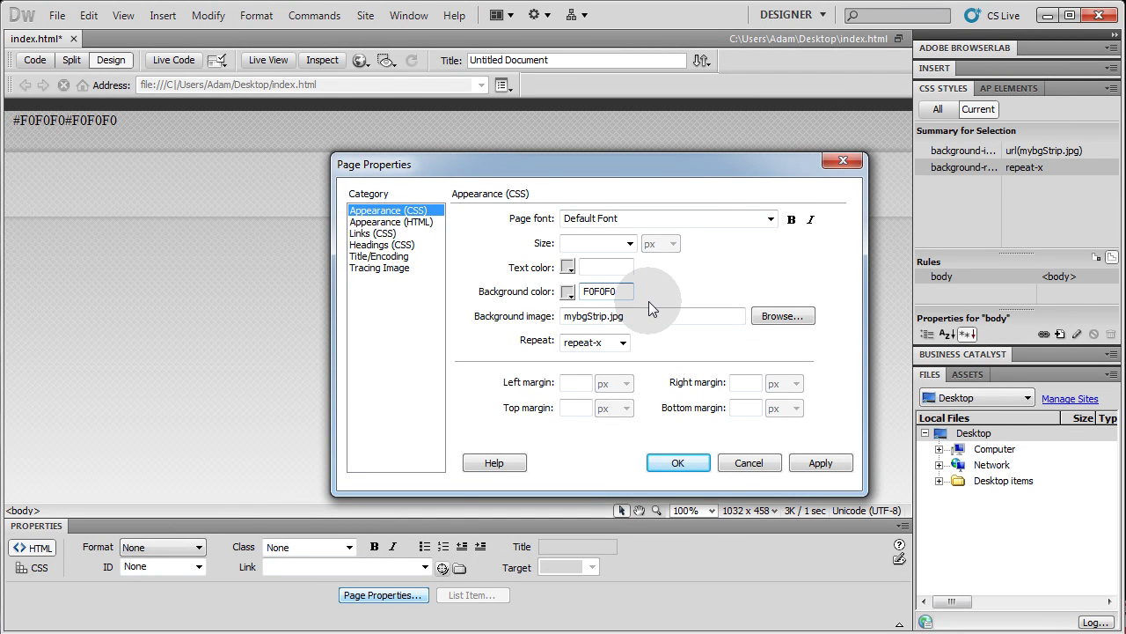
{"action": "key", "text": "Return"}
{"action": "left_click", "coordinate": [36, 60]}
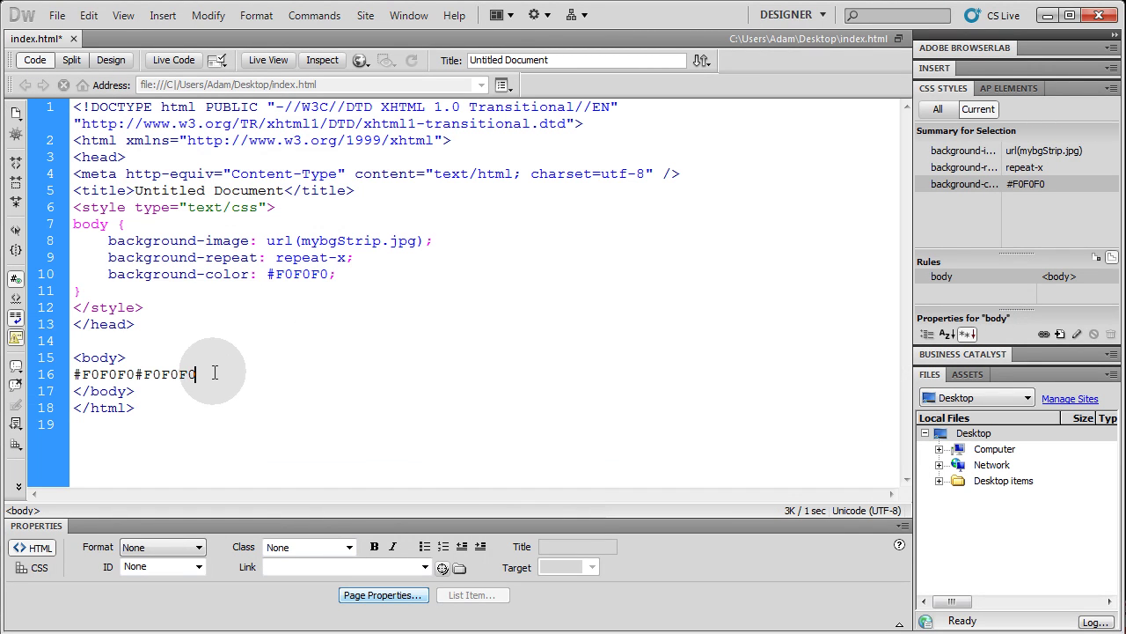
Delete the stray #F0F0F0#F0F0F0 text from line 16 and return to Design view
{"action": "left_click_drag", "start_coordinate": [206, 374], "coordinate": [44, 374]}
{"action": "key", "text": "BackSpace"}
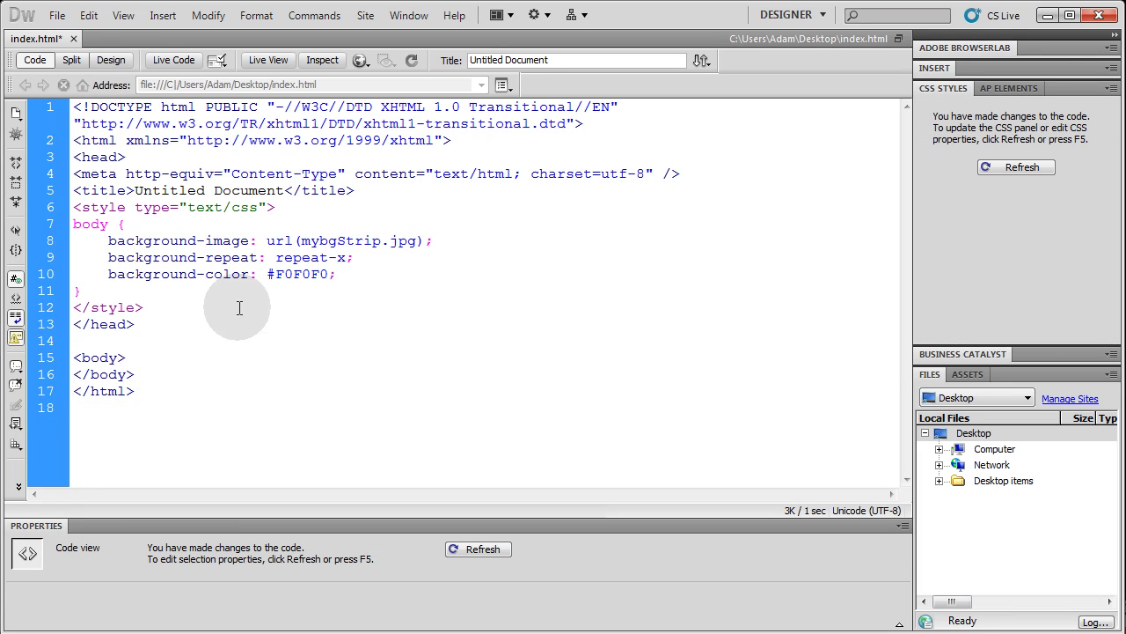
{"action": "left_click", "coordinate": [111, 61]}
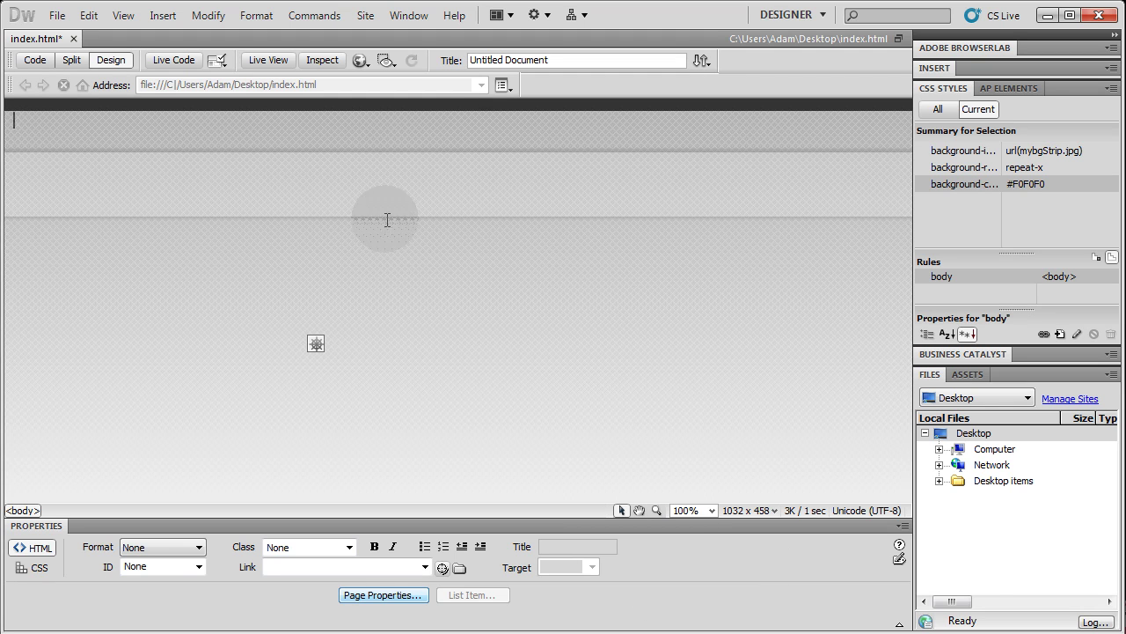
{"action": "key", "text": "Delete"}
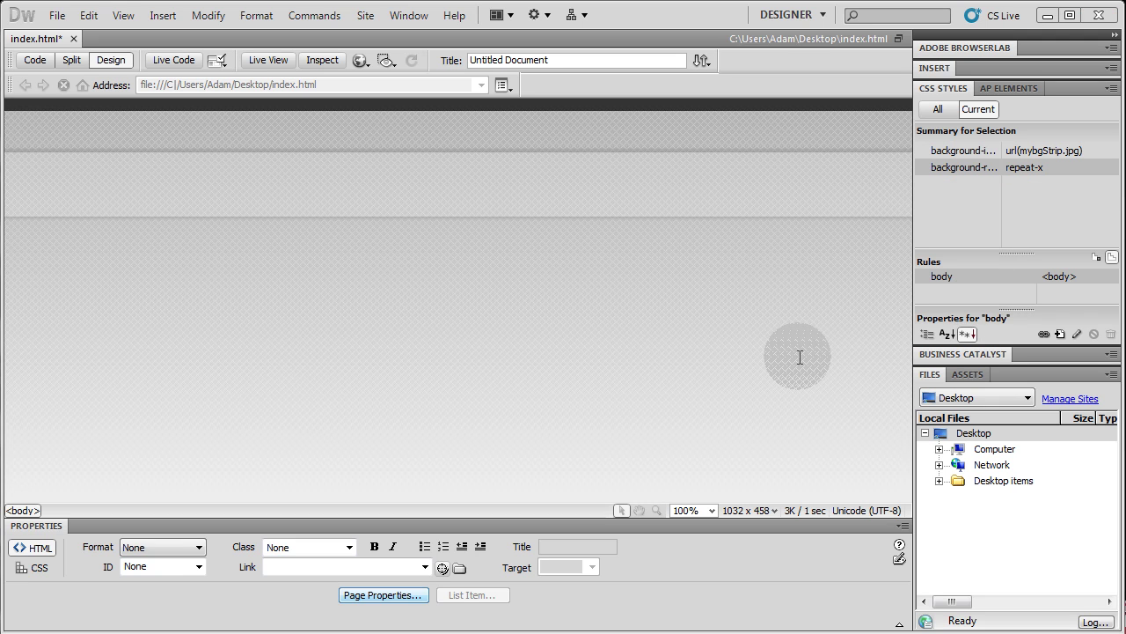